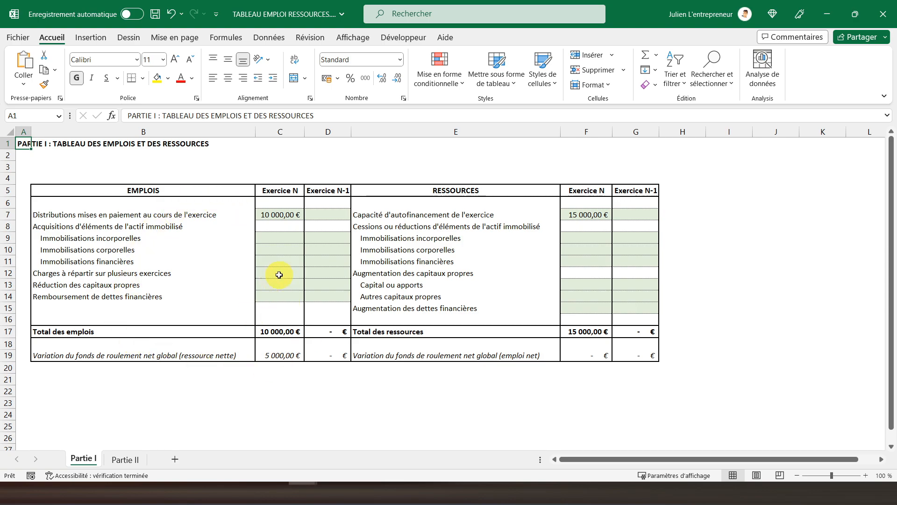
Enter 9000 as the Exercice N-1 amount for Distributions mises en paiement au cours de l'exercice
left_click(280, 217)
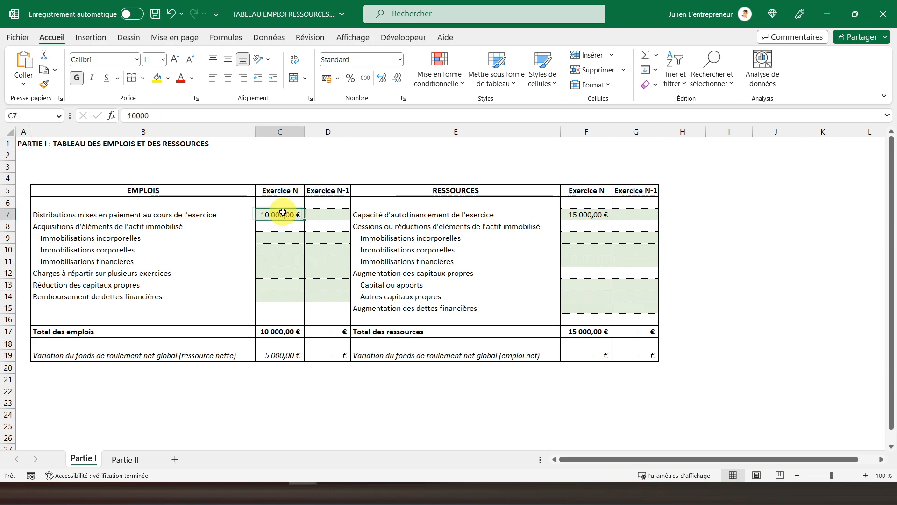
left_click(313, 218)
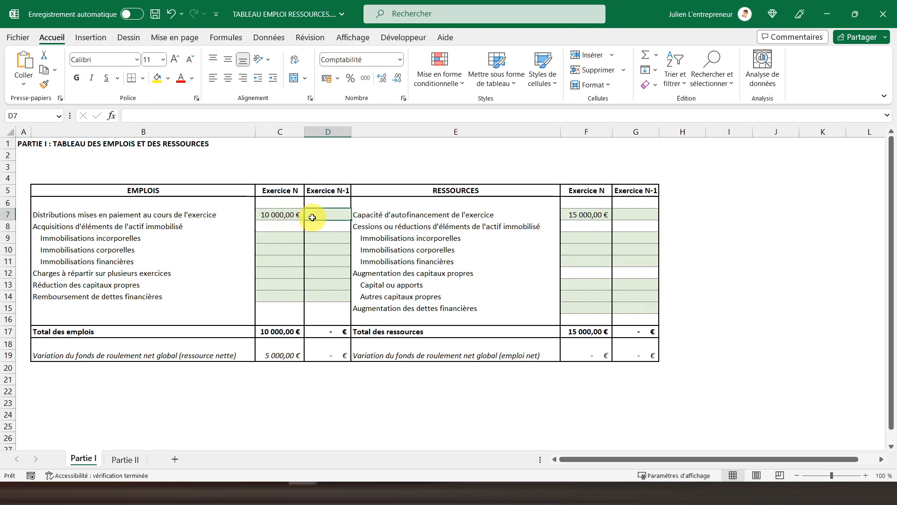
type("9000")
key("Return")
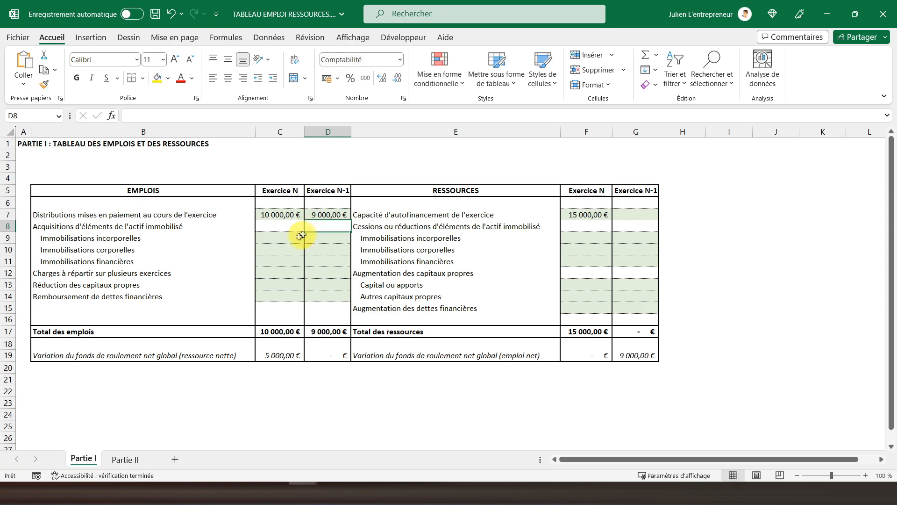
Enter a test value of 40 in cell C8 and undo the entry
left_click(284, 227)
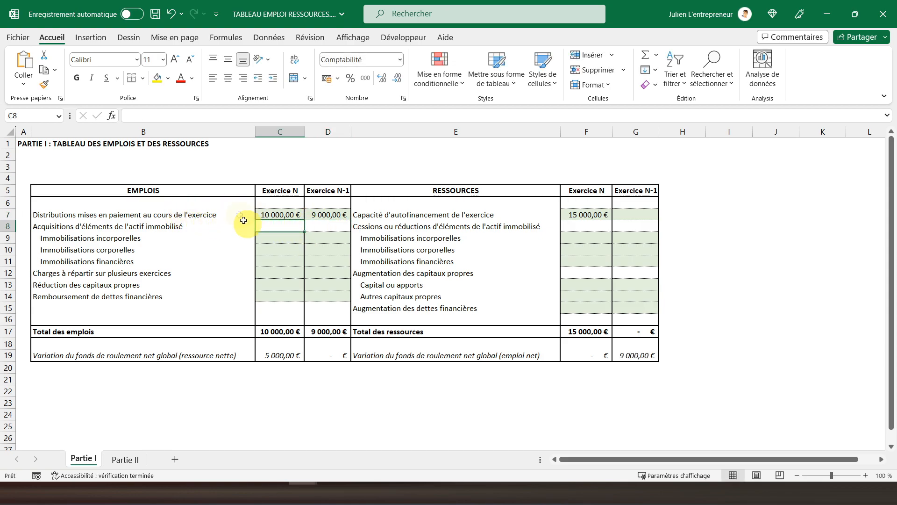
type("40")
key("Return")
key("ctrl+z")
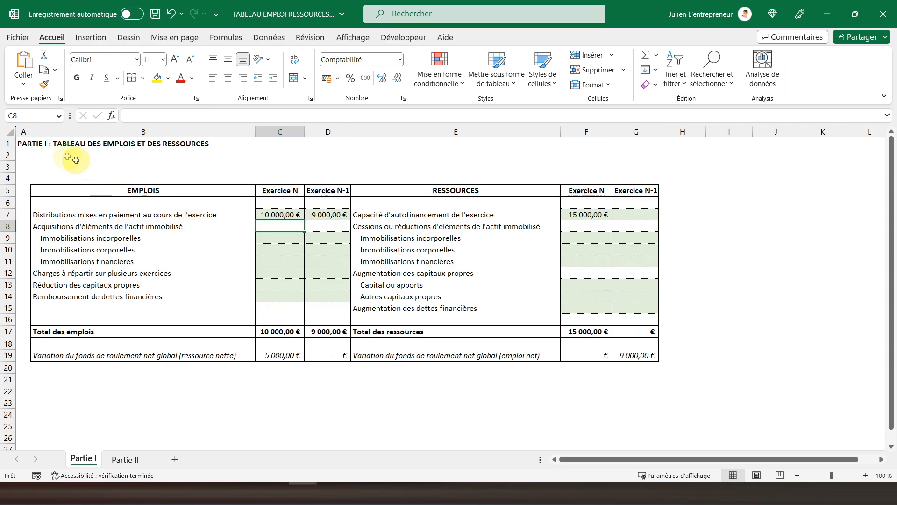
Locate the Protéger la feuille command among the cell format options and the Partie I sheet's own options
left_click(30, 145)
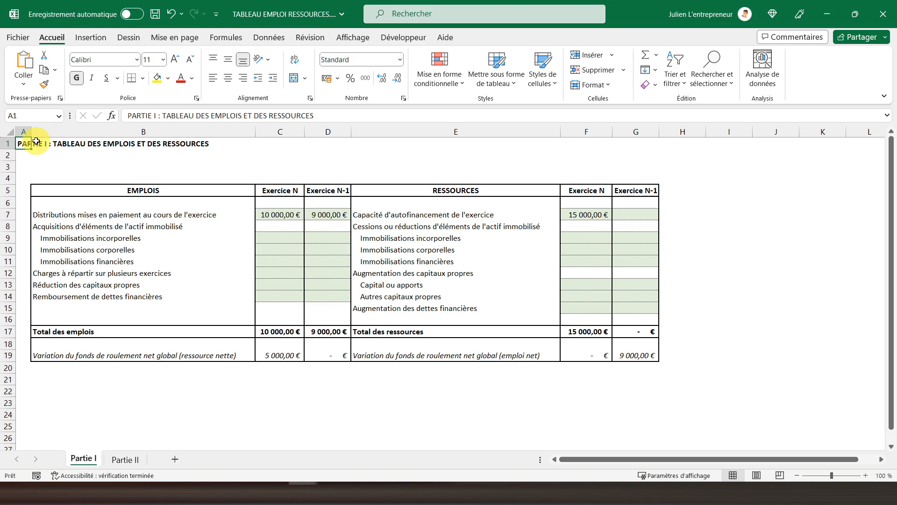
left_click(60, 40)
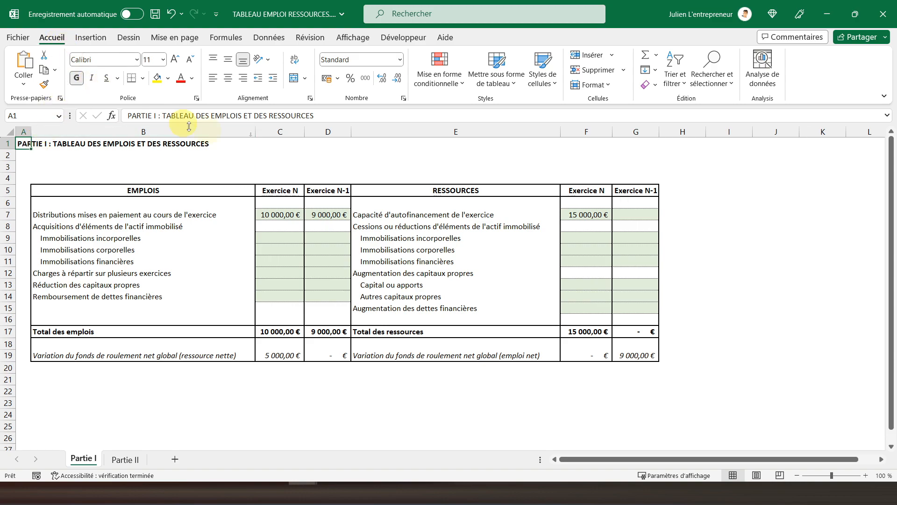
left_click(607, 86)
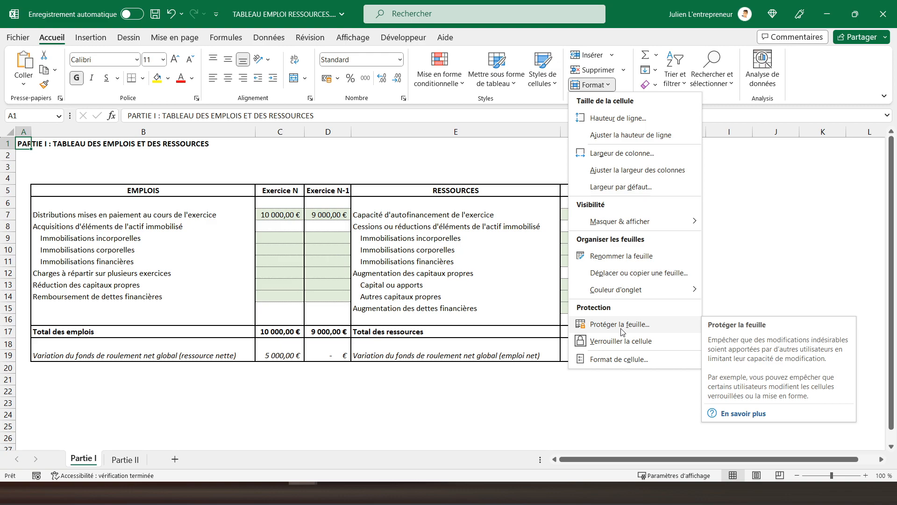
left_click(23, 144)
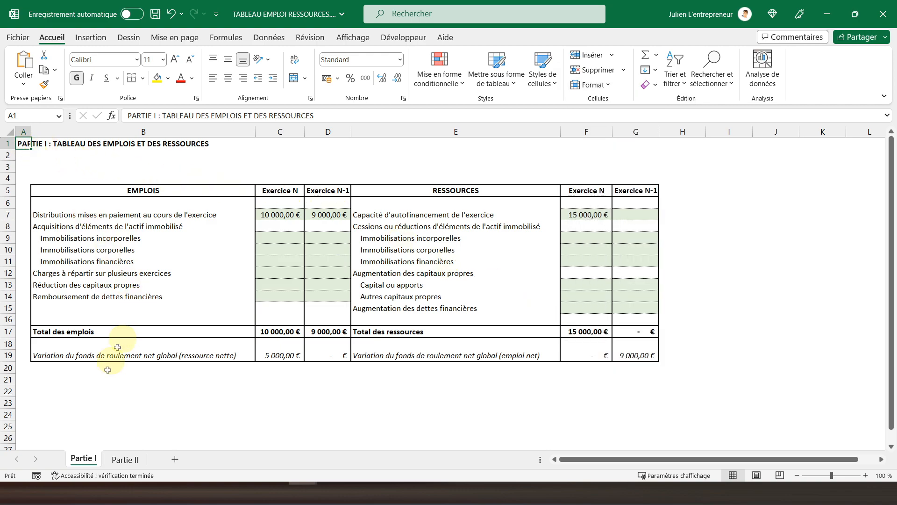
right_click(86, 458)
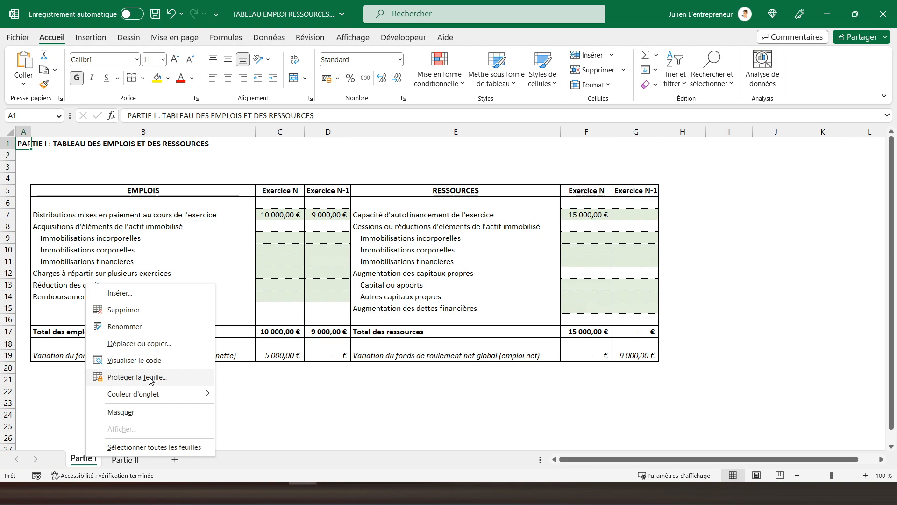
left_click(23, 145)
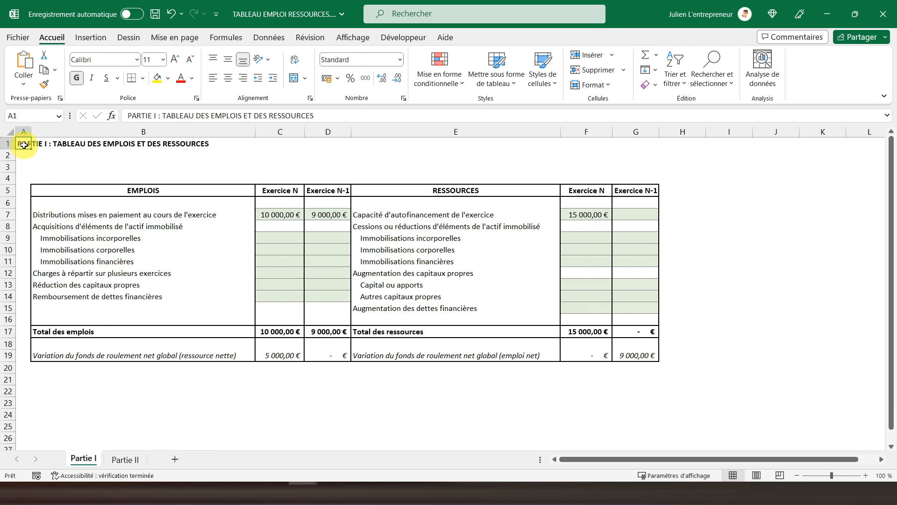
Review the sheet protection settings and the list of user permissions without applying them
left_click(305, 38)
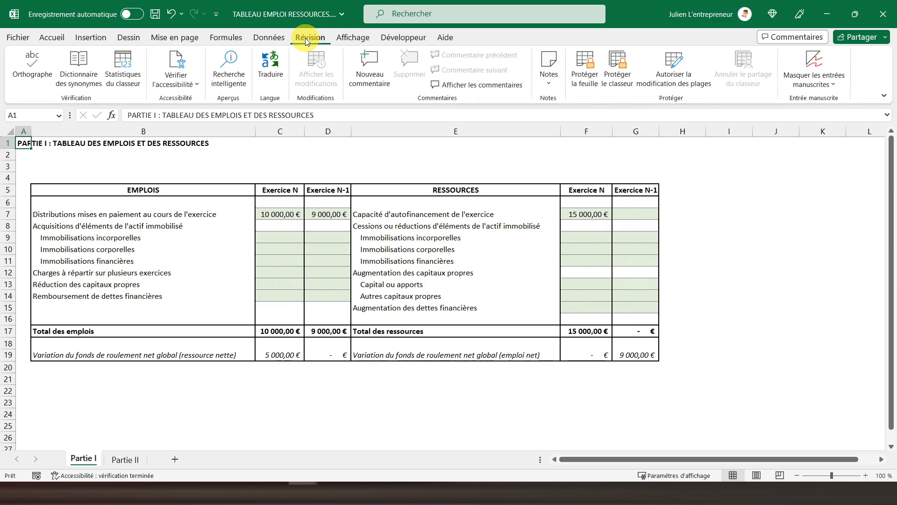
left_click(585, 78)
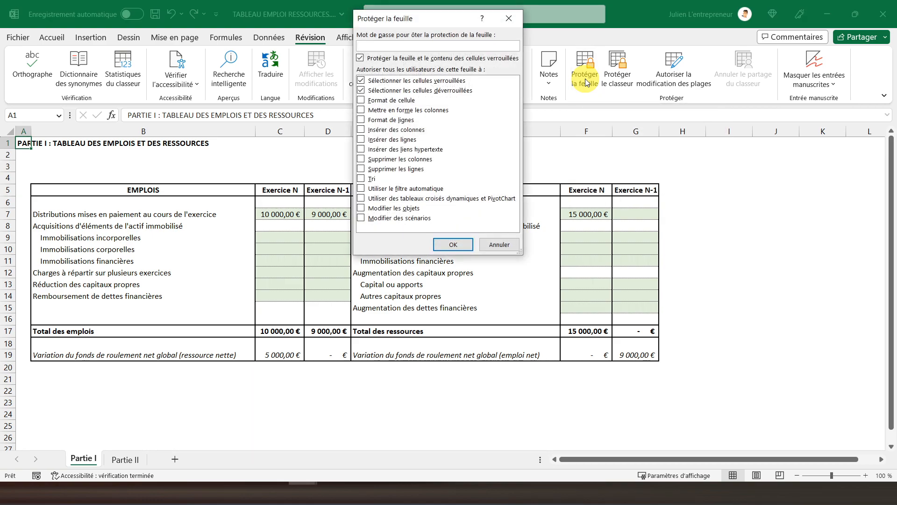
left_click_drag(448, 20, 422, 110)
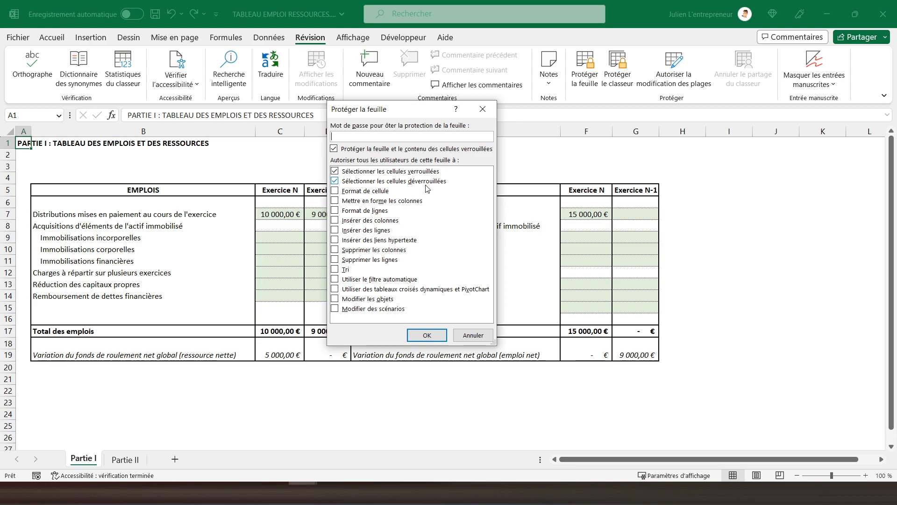
left_click(473, 335)
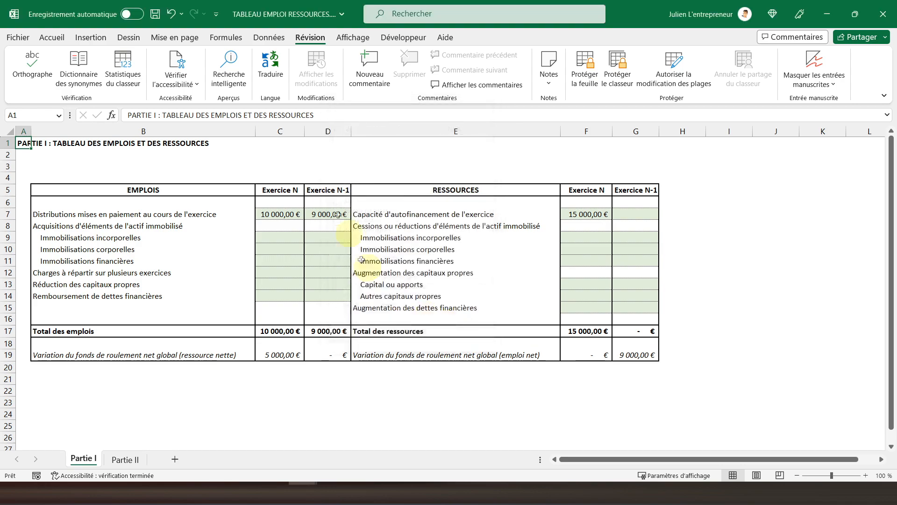
Check the Verrouillée and Masquée protection settings of cell C4
right_click(279, 177)
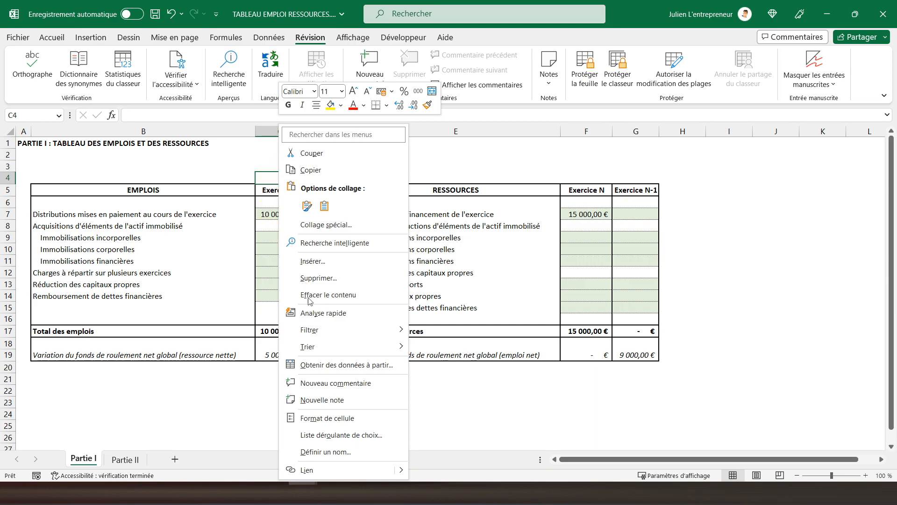
left_click(315, 418)
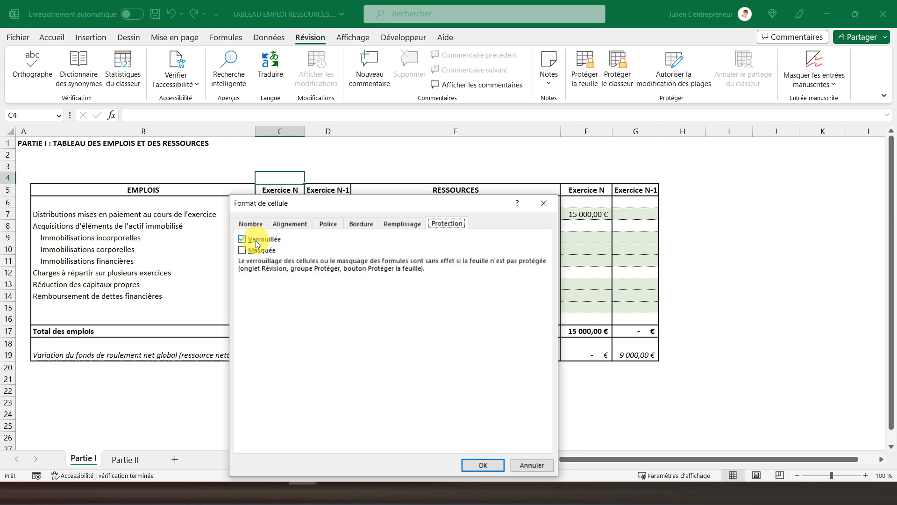
left_click(544, 205)
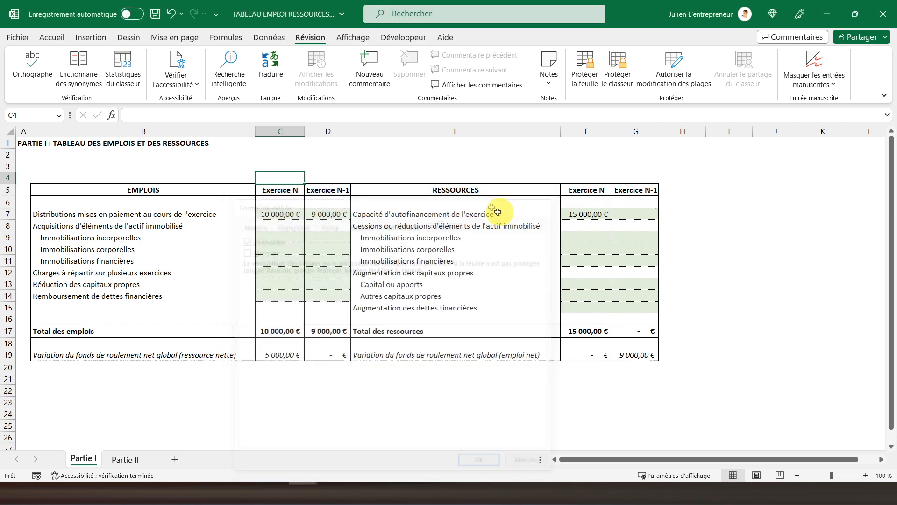
Protect the Partie I sheet without a password, allowing only the selection of locked and unlocked cells
left_click(579, 79)
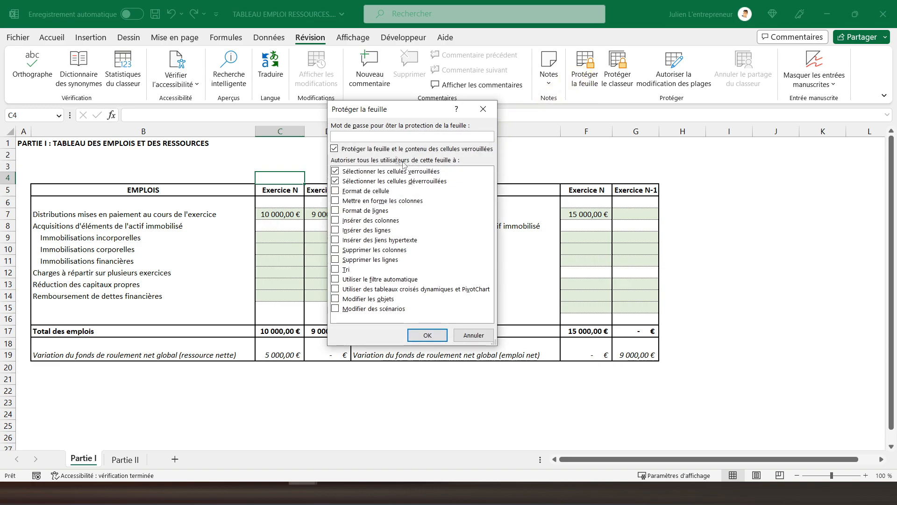
left_click(426, 336)
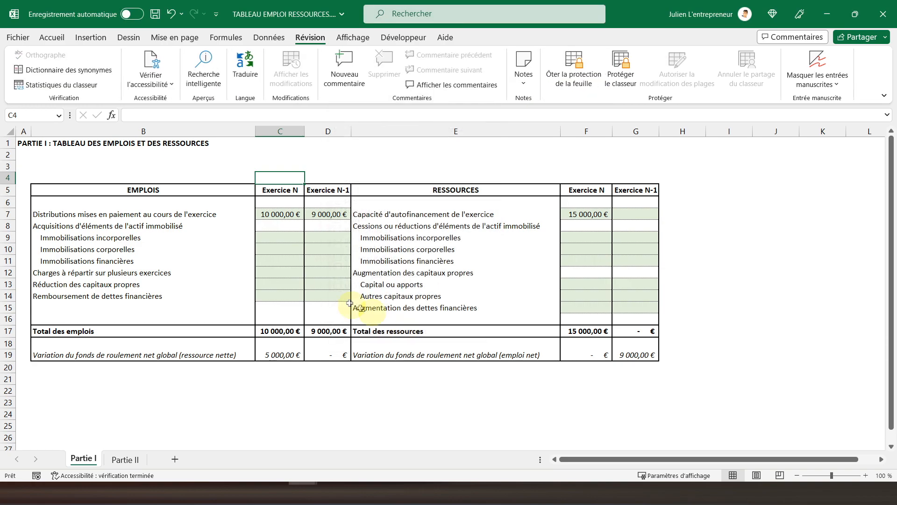
Test the sheet protection by trying to edit cells B9, B11 and C3
left_click(279, 218)
left_click(285, 249)
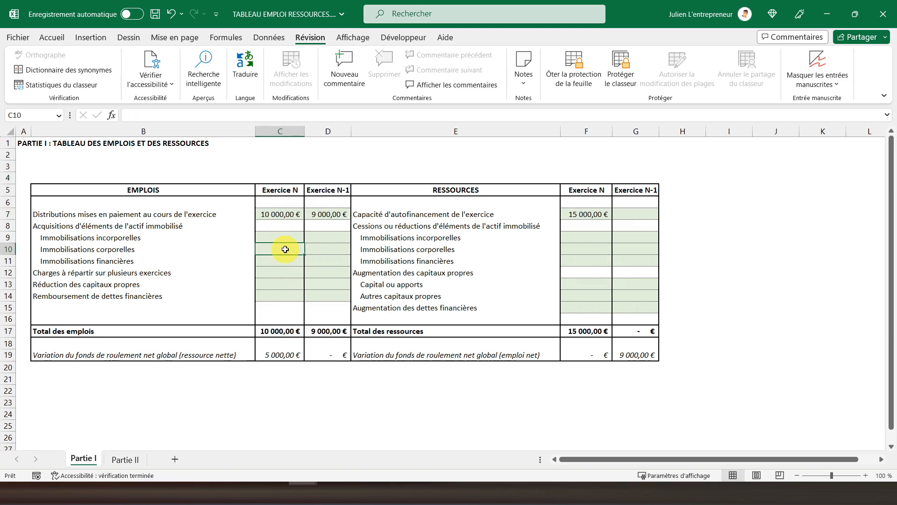
double_click(238, 239)
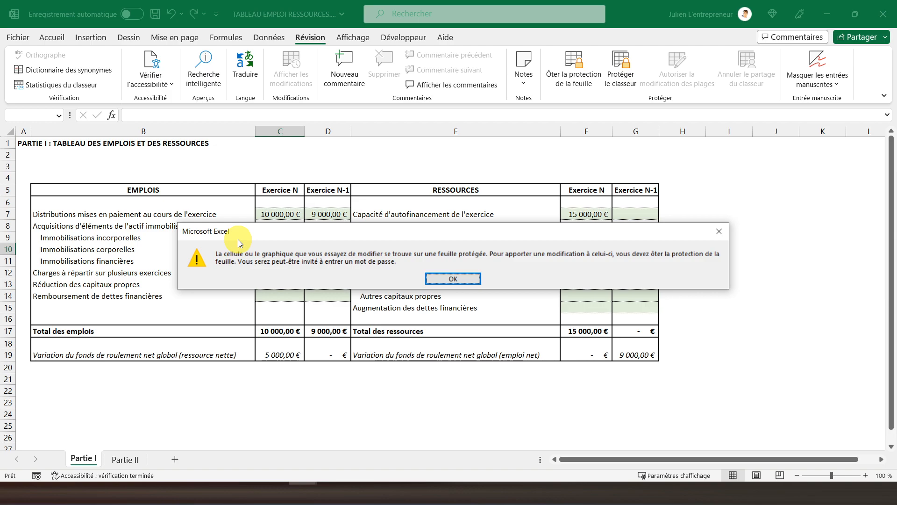
key("Return")
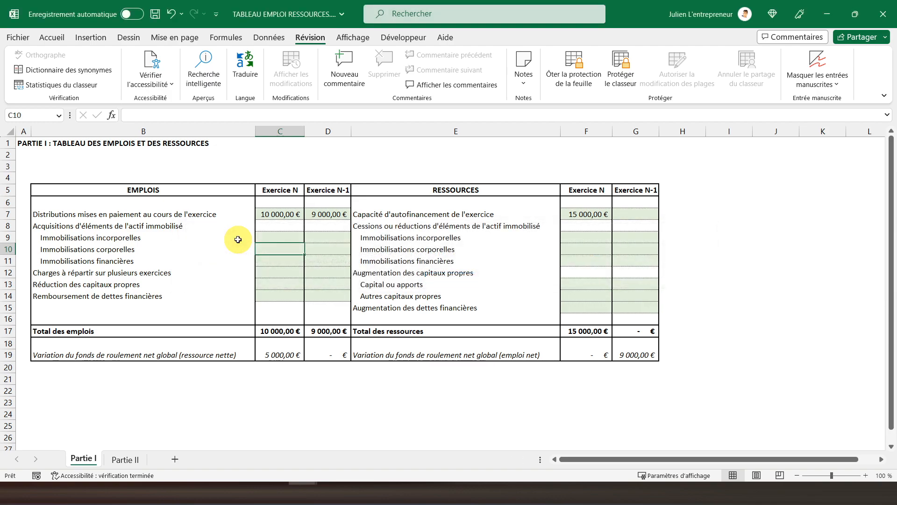
left_click(155, 241)
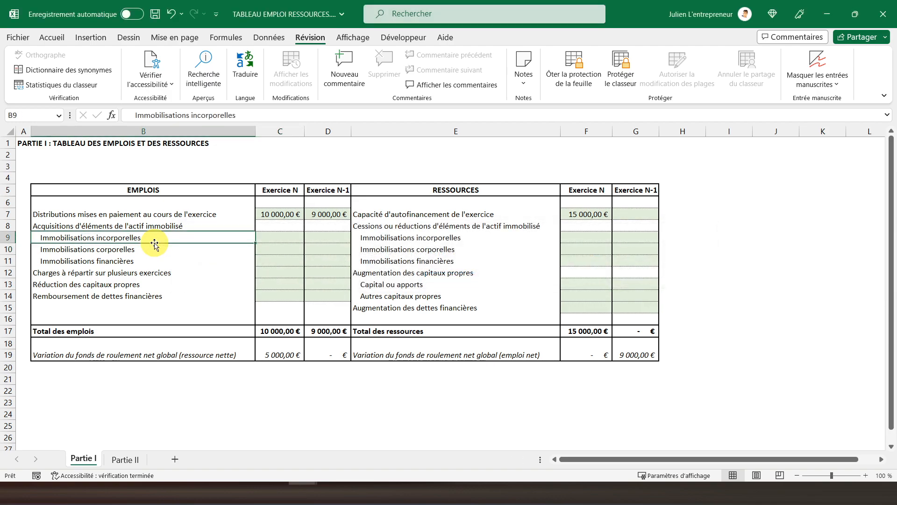
double_click(176, 263)
key("Return")
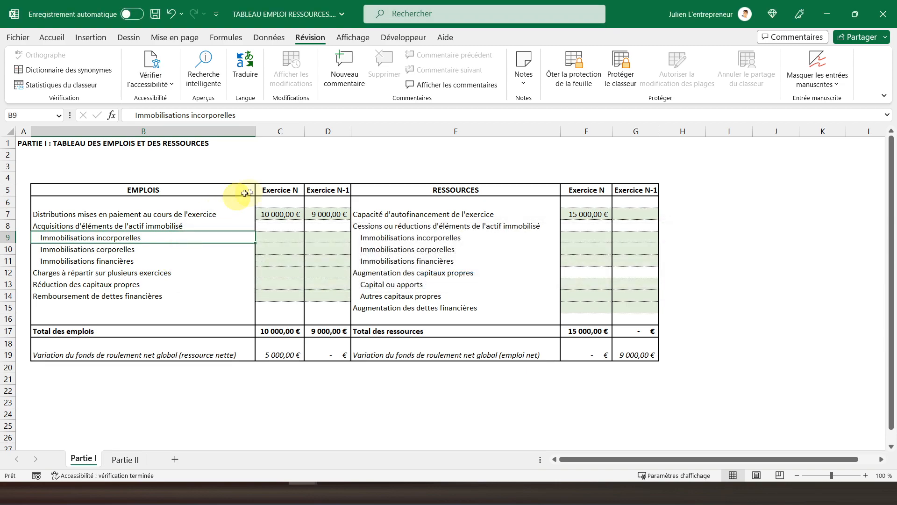
left_click(295, 163)
double_click(296, 164)
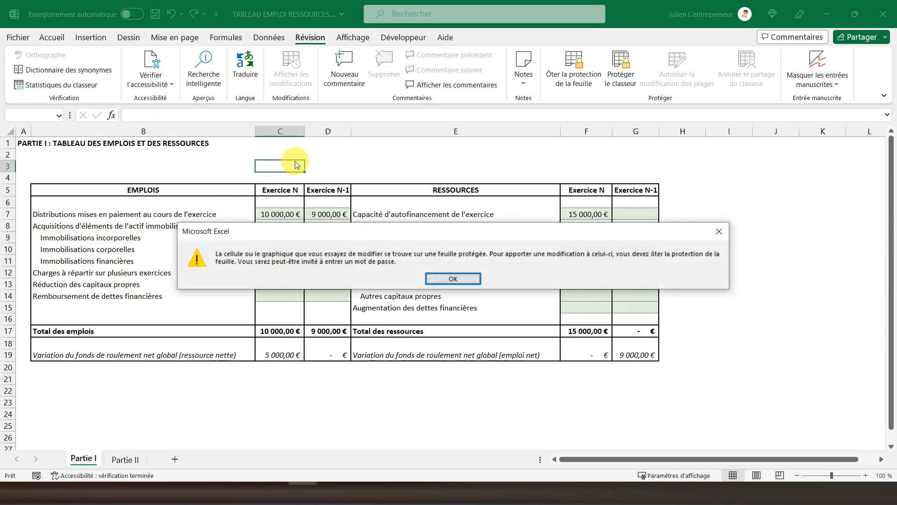
key("Return")
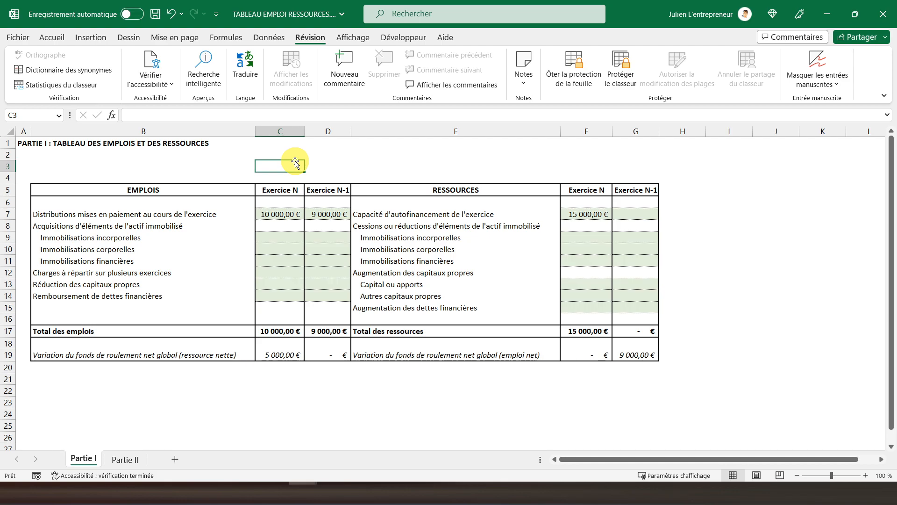
Remove the sheet protection and unlock the green input cells C7:D7, C9:D14, F7:G7, F9:G11 and F13:G15
left_click(275, 214)
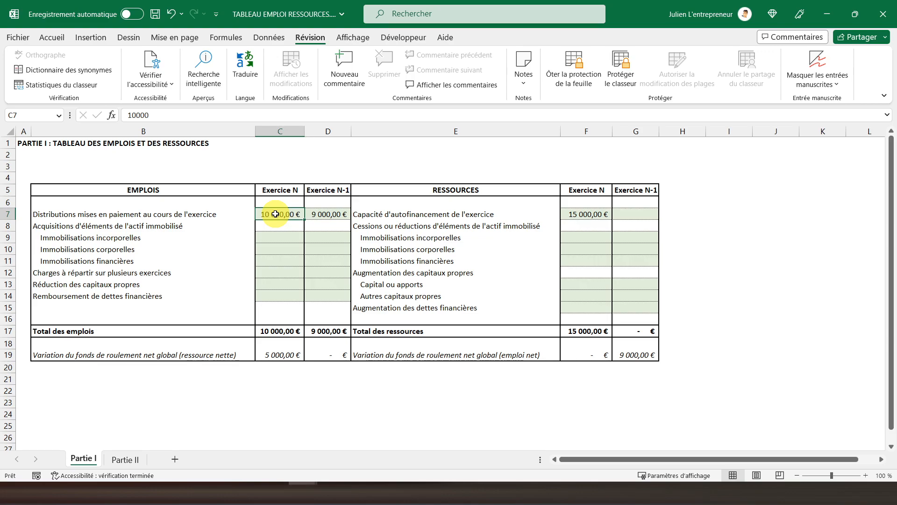
left_click_drag(276, 214, 321, 214)
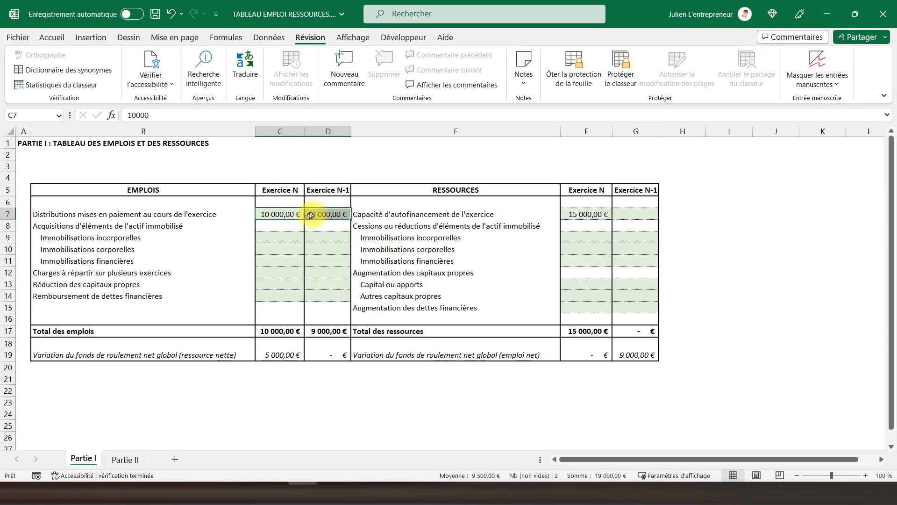
left_click_drag(276, 236, 329, 298, "ctrl")
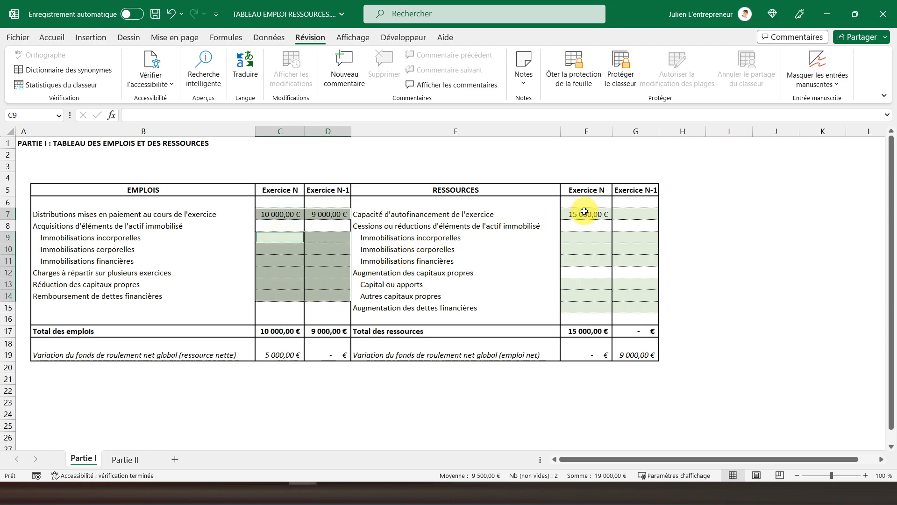
left_click_drag(584, 211, 617, 214, "ctrl")
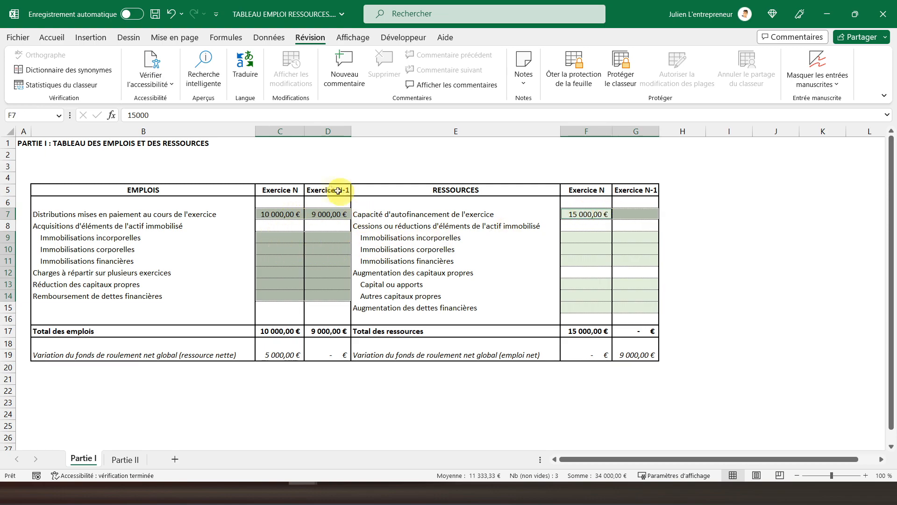
left_click_drag(574, 235, 627, 260, "ctrl")
left_click_drag(574, 285, 636, 307, "ctrl")
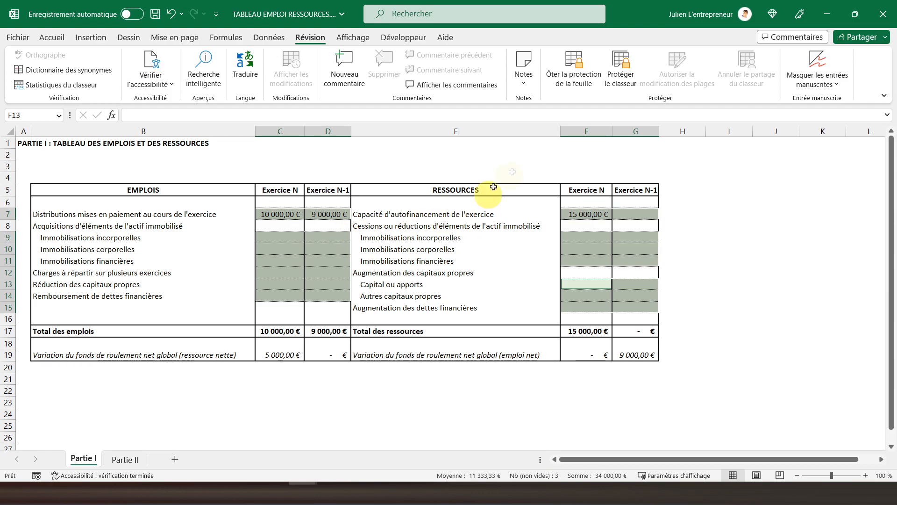
left_click(572, 89)
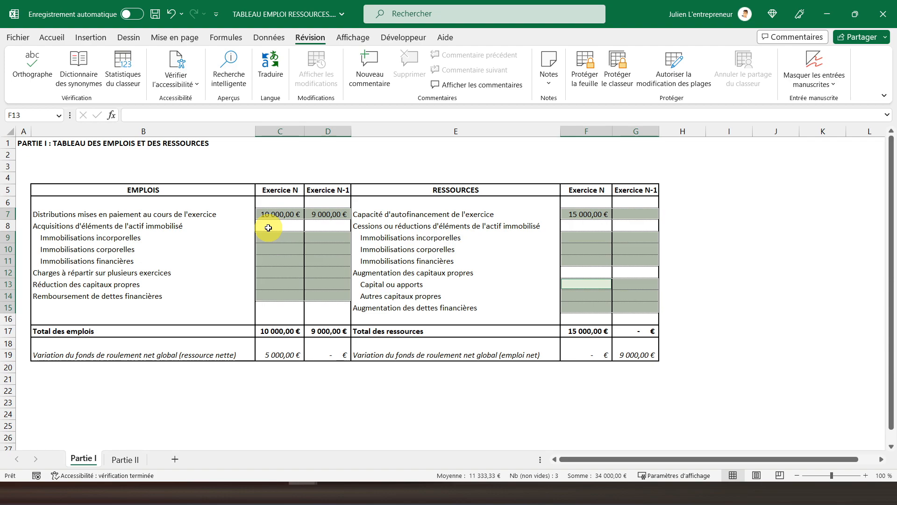
left_click(56, 37)
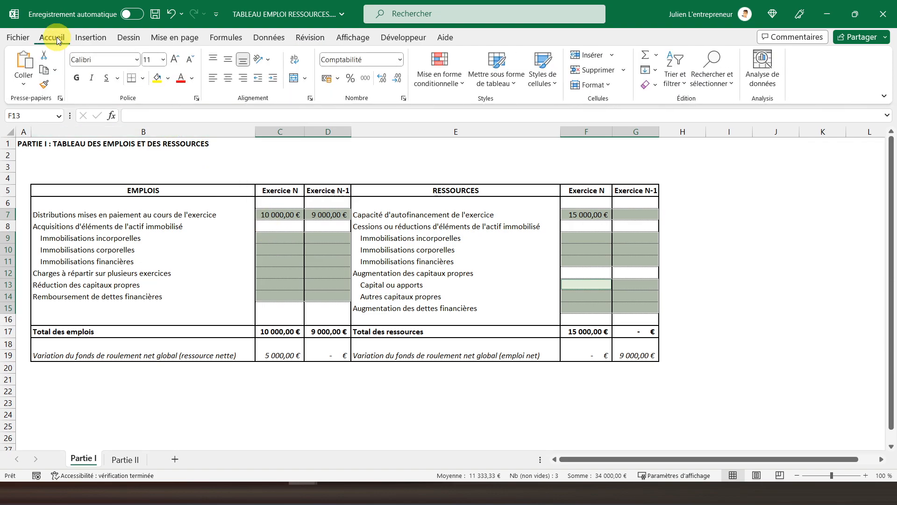
left_click(607, 86)
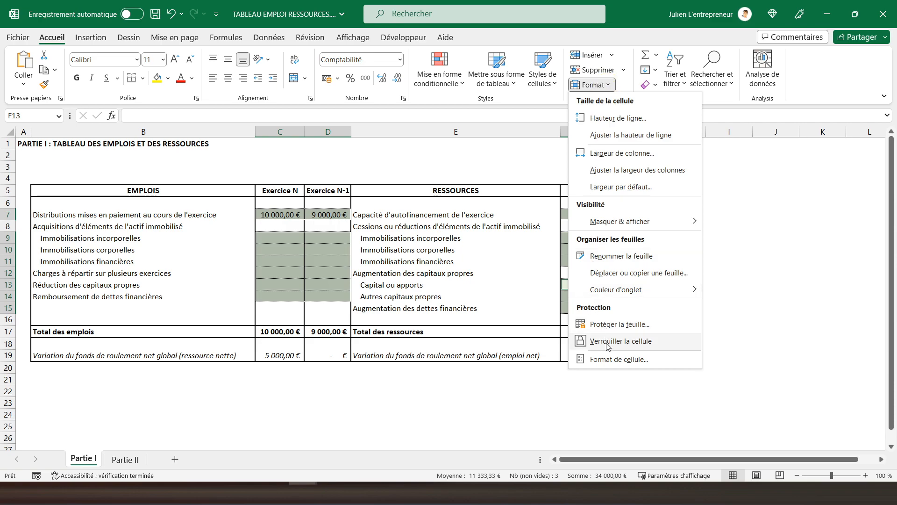
left_click(656, 346)
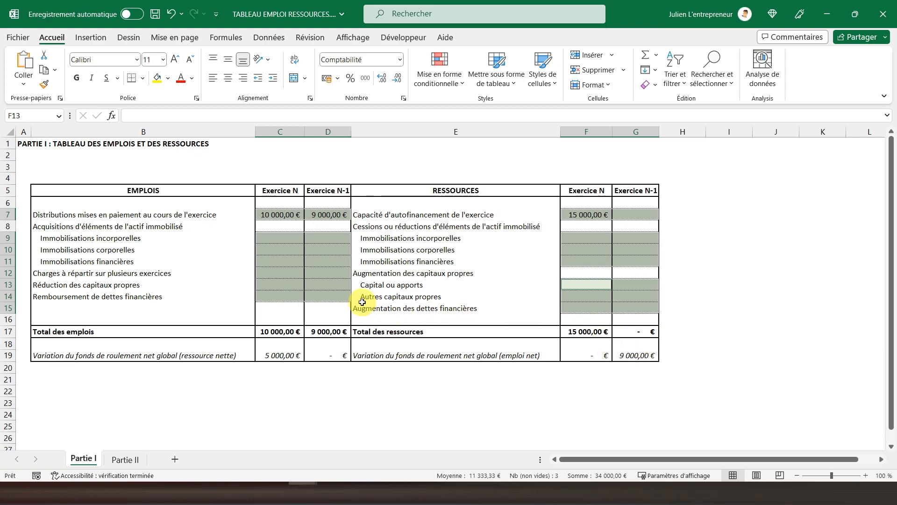
Try out entries on the unprotected sheet with 4444 in C9 and 4 in C15, clearing each one
left_click(275, 236)
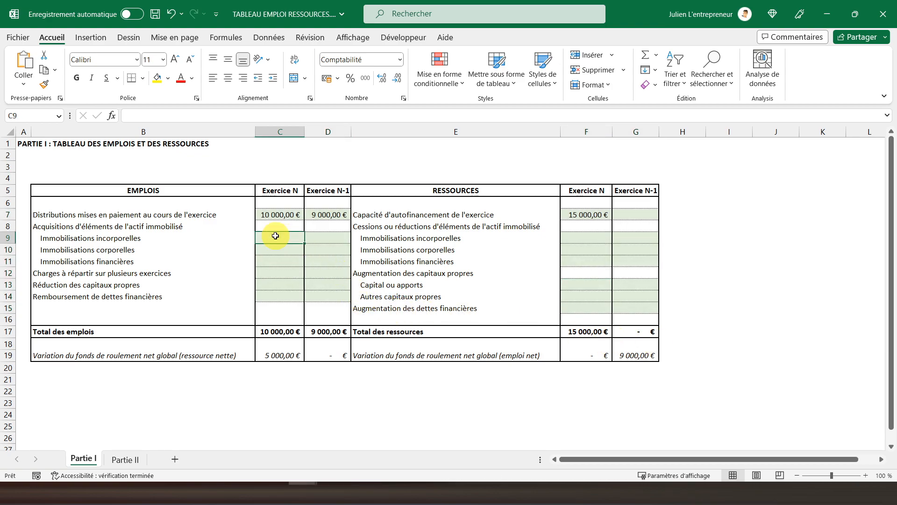
type("4444")
key("Return")
left_click(275, 236)
key("Delete")
key("Down")
key("Down")
key("Down")
key("Down")
key("Down")
key("Down")
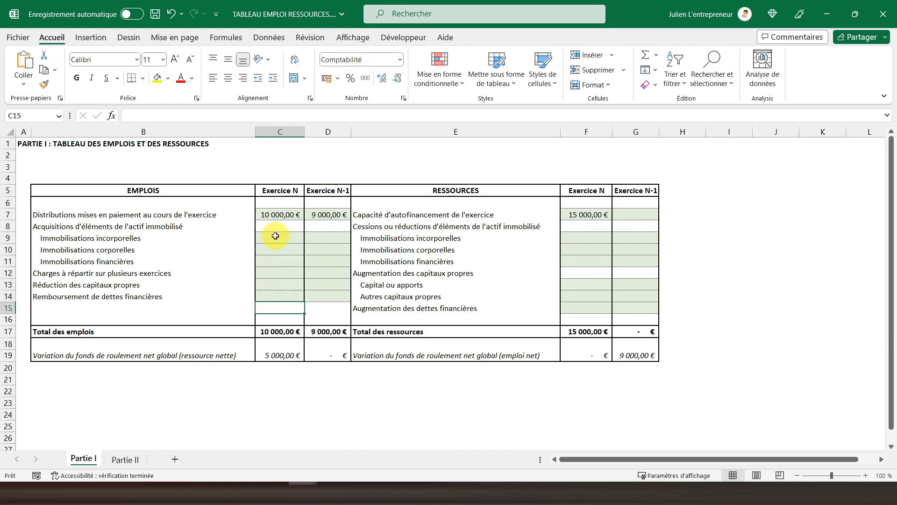
type("4")
key("Return")
key("Up")
key("Delete")
Protect the Partie I sheet again without a password, allowing only the selection of locked and unlocked cells
left_click(18, 144)
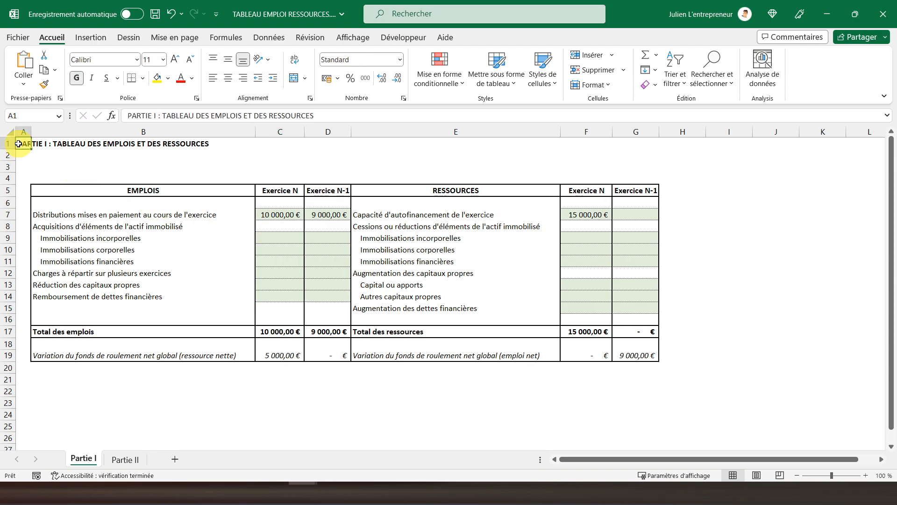
left_click(300, 39)
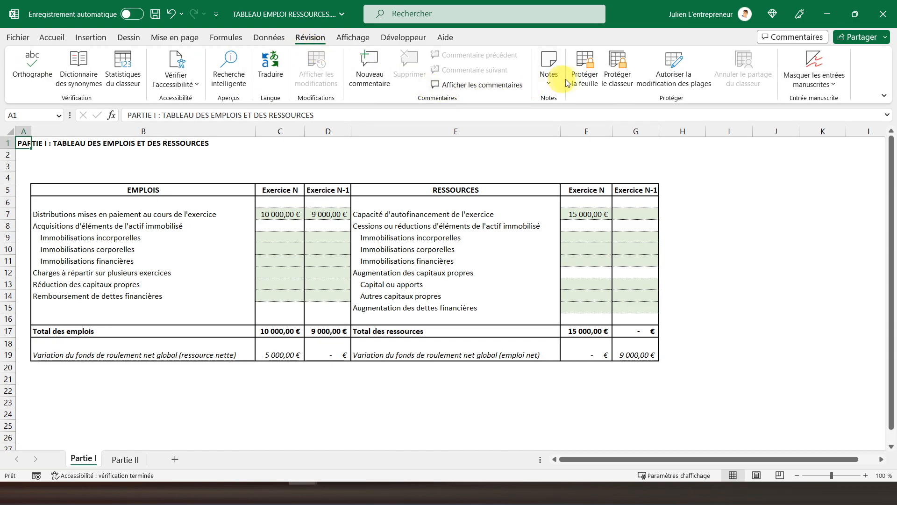
left_click(587, 76)
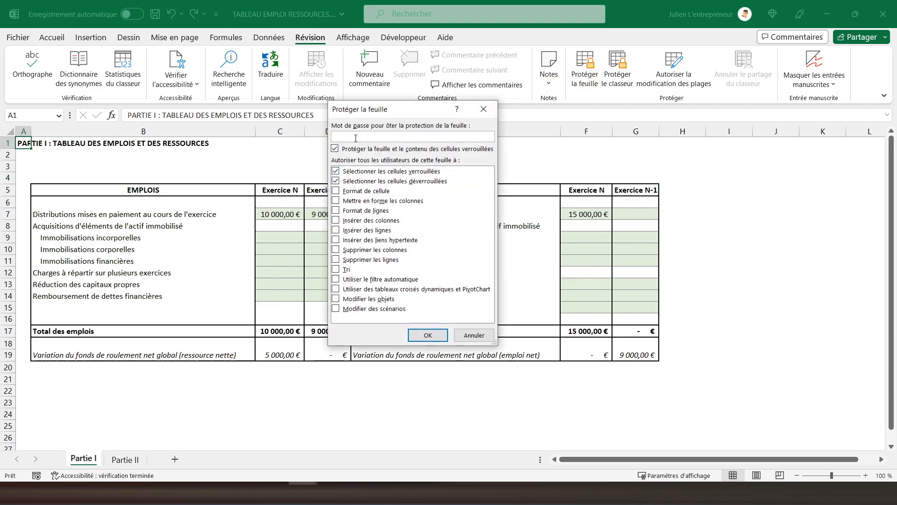
left_click(425, 334)
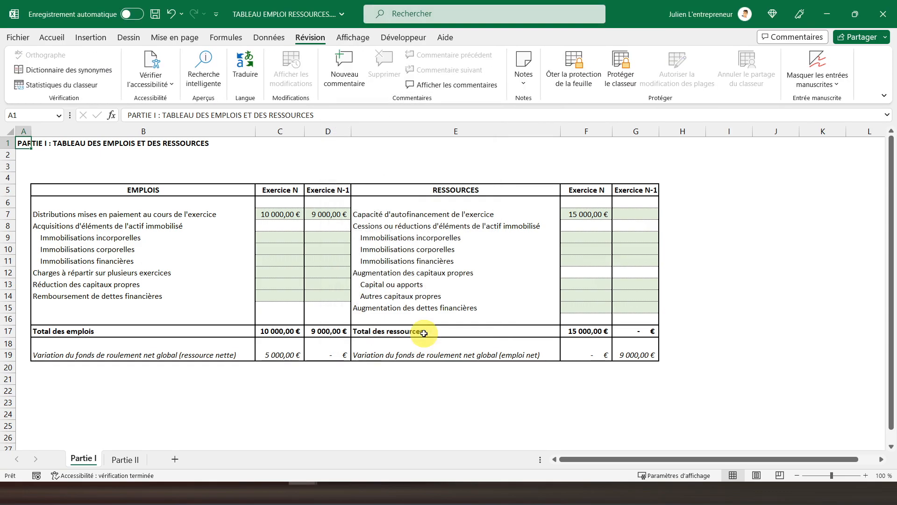
Enter 4000 in cell C9 for Immobilisations incorporelles, Exercice N
left_click(275, 239)
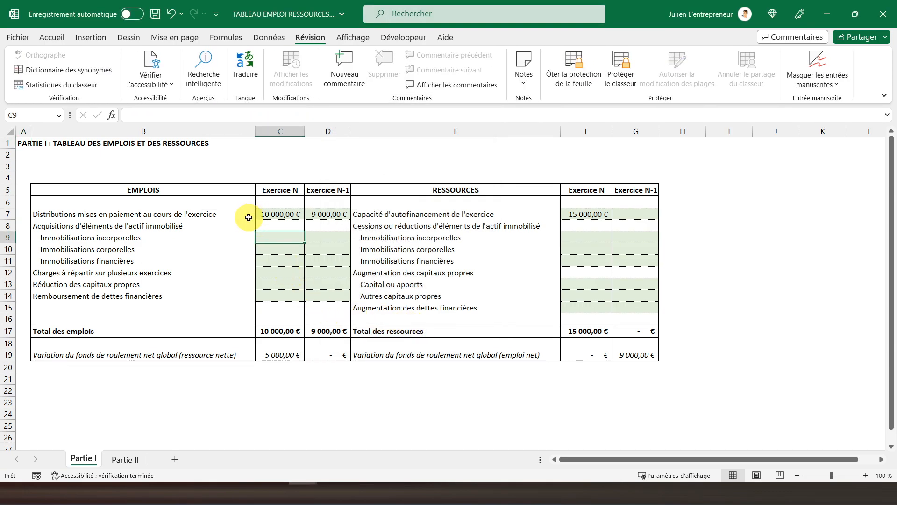
type("4000")
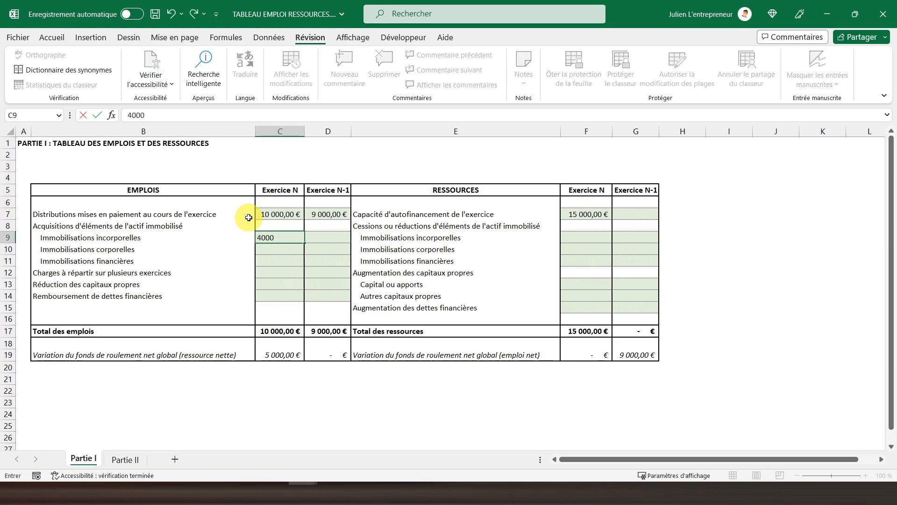
key("Return")
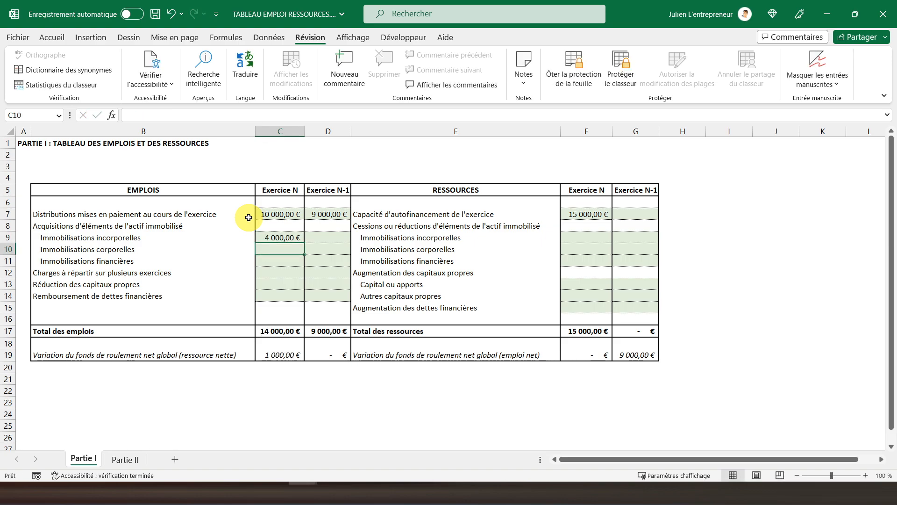
Test the protection by trying to edit the Total des emplois formula in C17
left_click(273, 329)
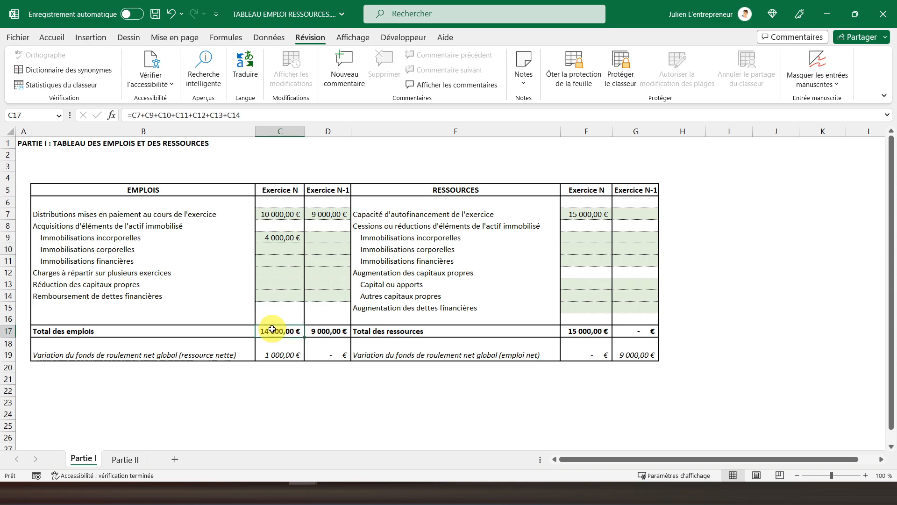
double_click(226, 270)
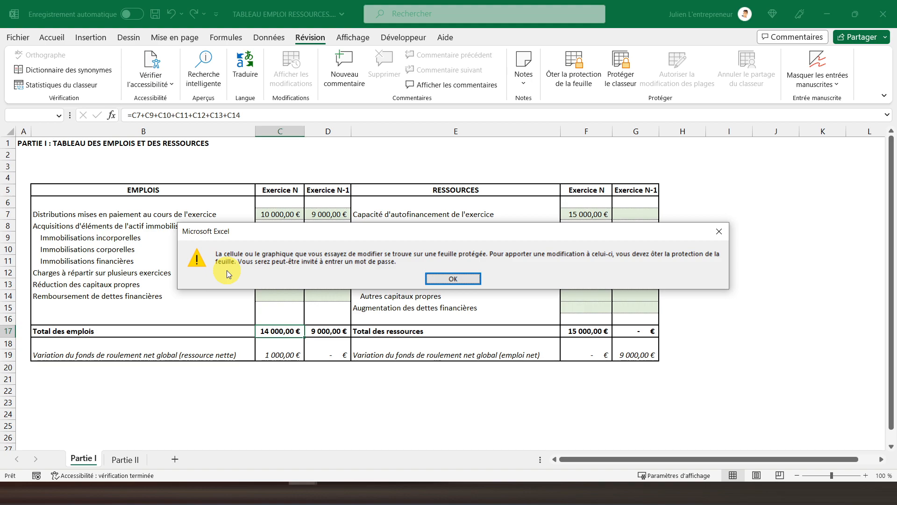
left_click(460, 279)
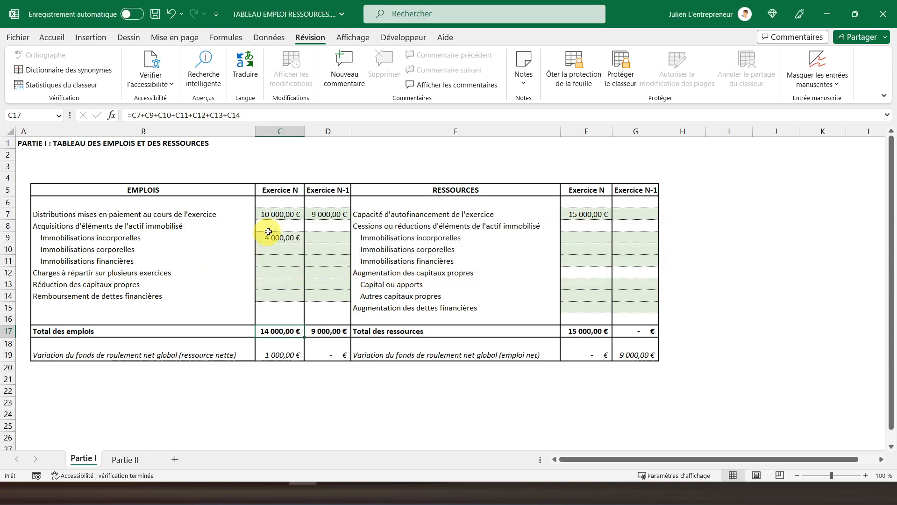
left_click(267, 214)
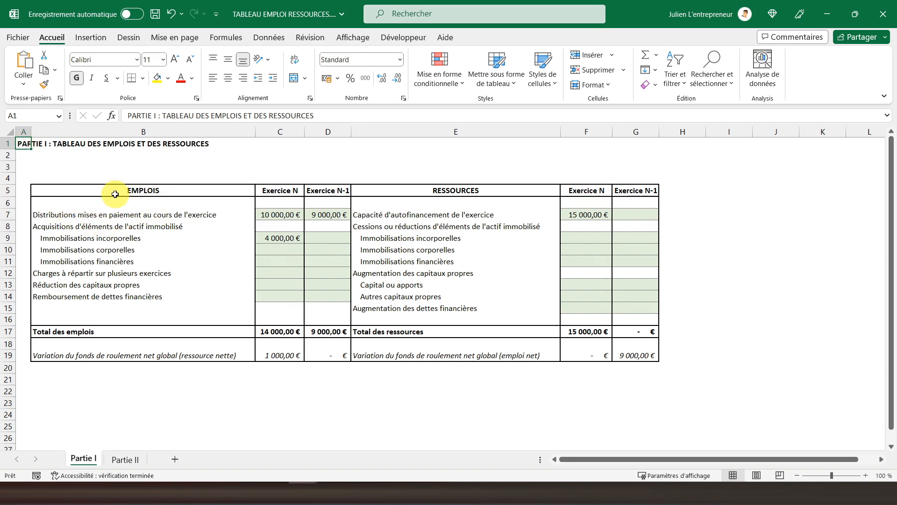
Open the data validation settings for the green input cells C7:D7, C9:D14, F7:G7, F9:G11 and F13:G15
left_click(291, 213)
left_click(280, 236)
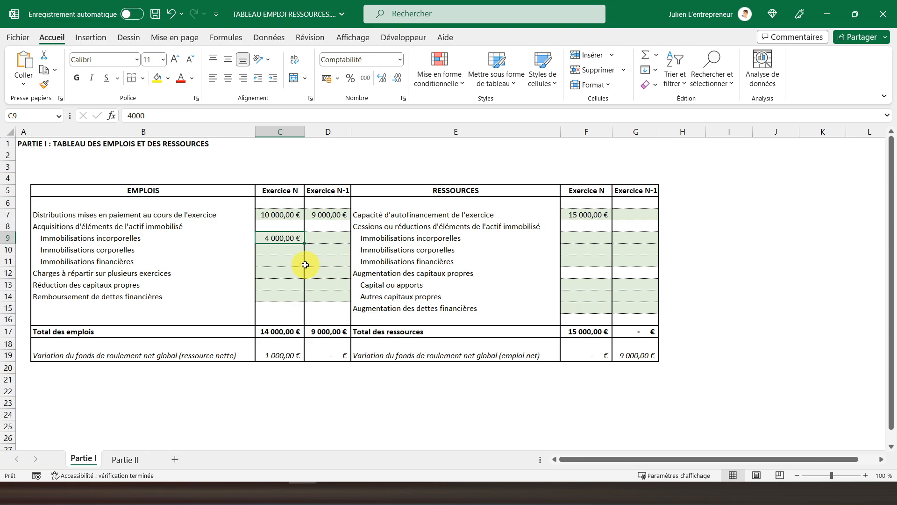
left_click(277, 214)
left_click_drag(278, 213, 327, 306)
left_click_drag(280, 237, 335, 297)
left_click_drag(279, 215, 321, 214)
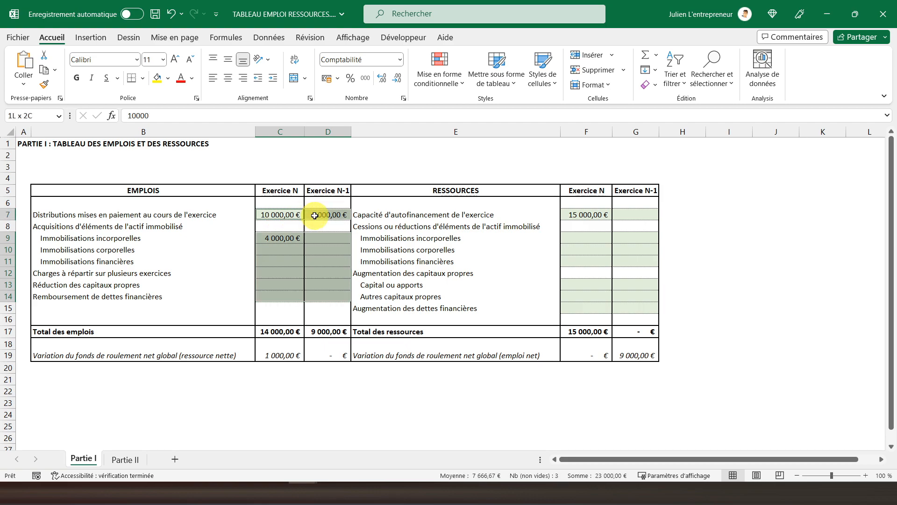
left_click_drag(586, 215, 633, 259)
left_click_drag(598, 285, 633, 301)
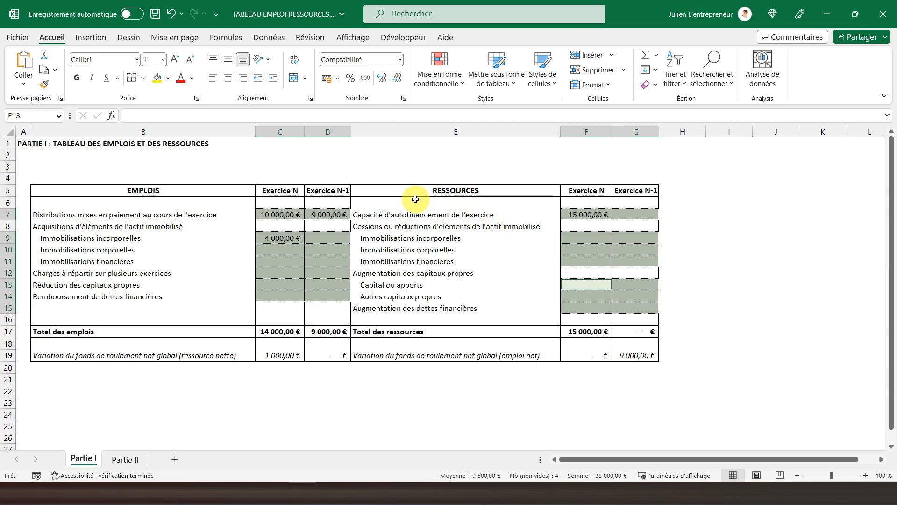
left_click(275, 41)
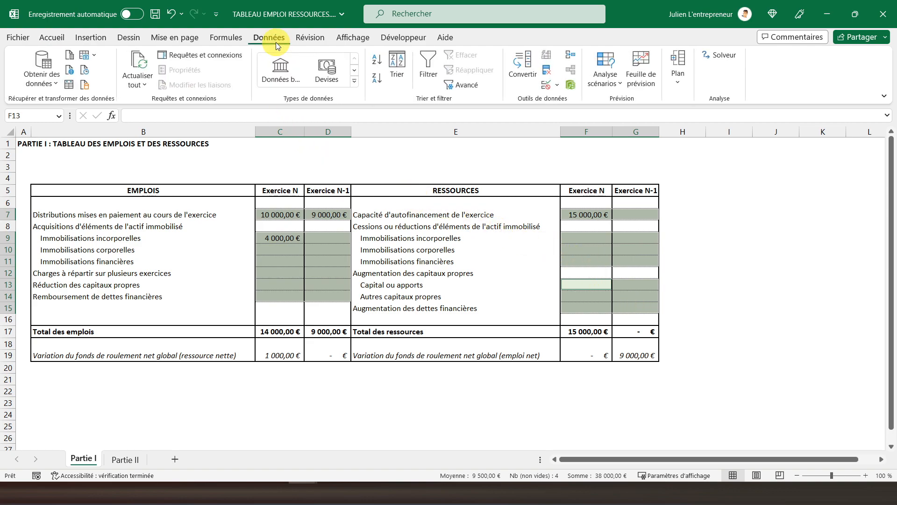
left_click(545, 85)
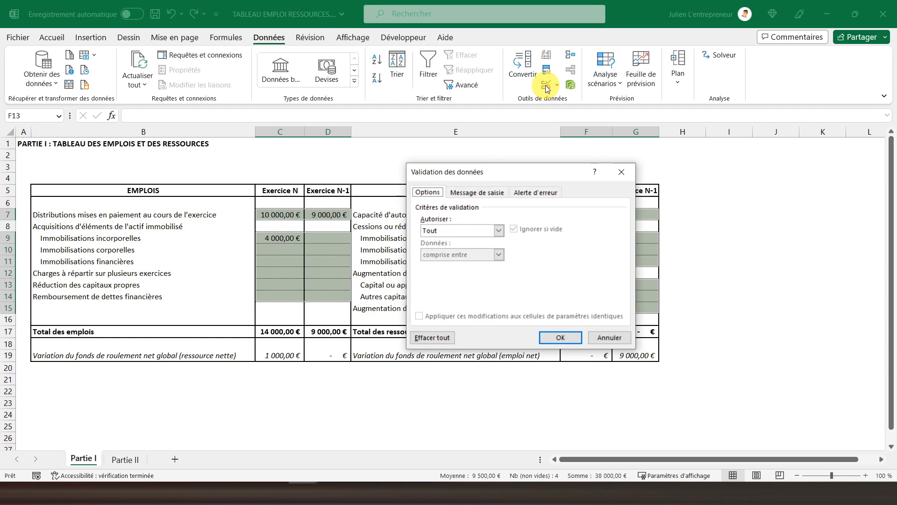
Apply a Décimal validation rule to the selected cells, accepting values "comprise entre" -100000000 and 10000000
left_click_drag(529, 176, 484, 148)
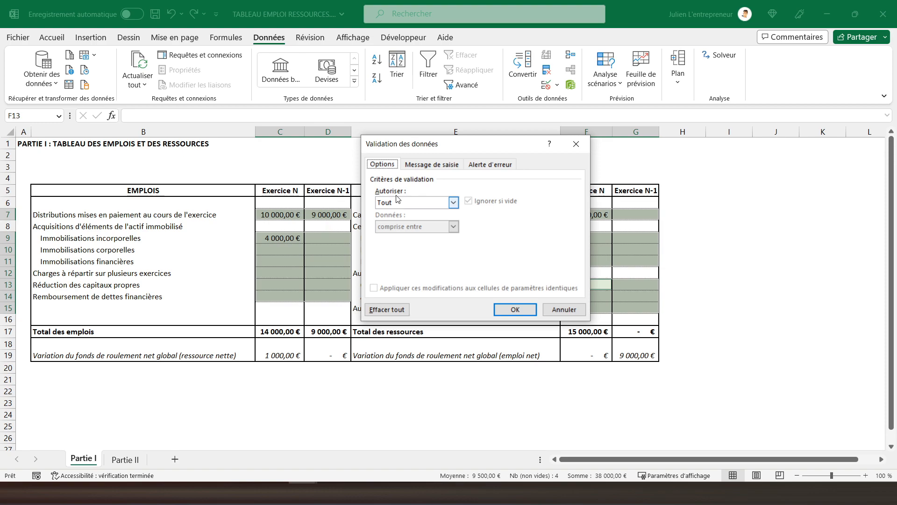
left_click(454, 202)
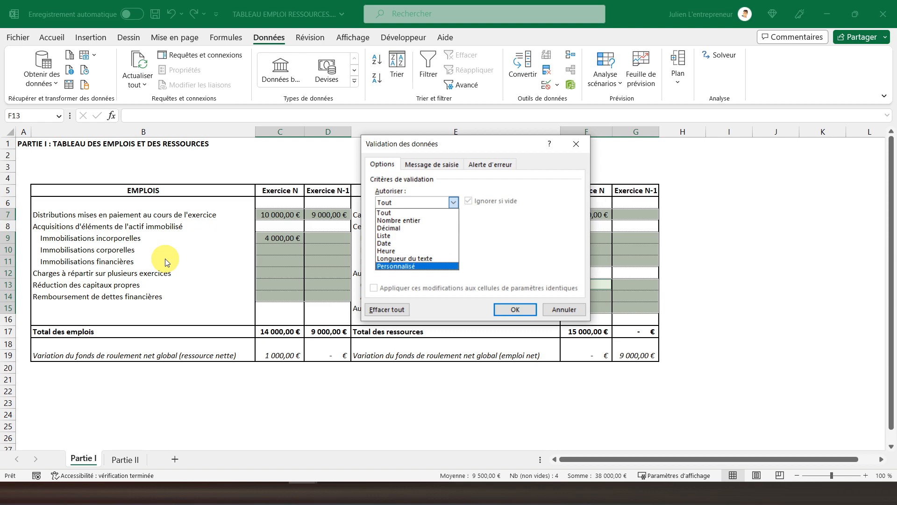
left_click(416, 228)
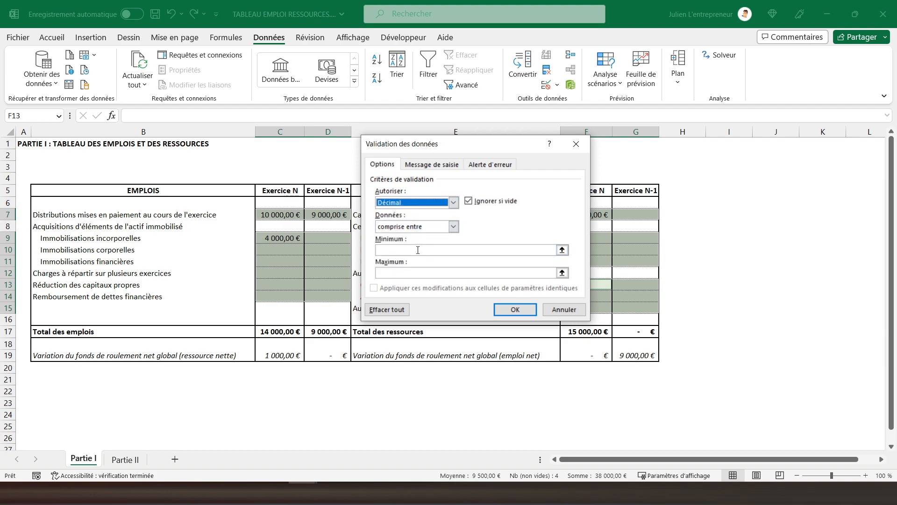
left_click(453, 227)
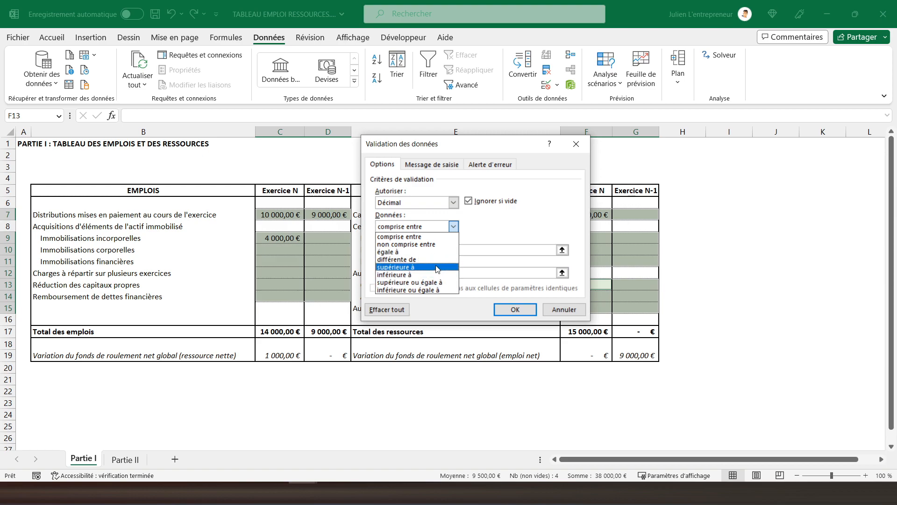
left_click(479, 231)
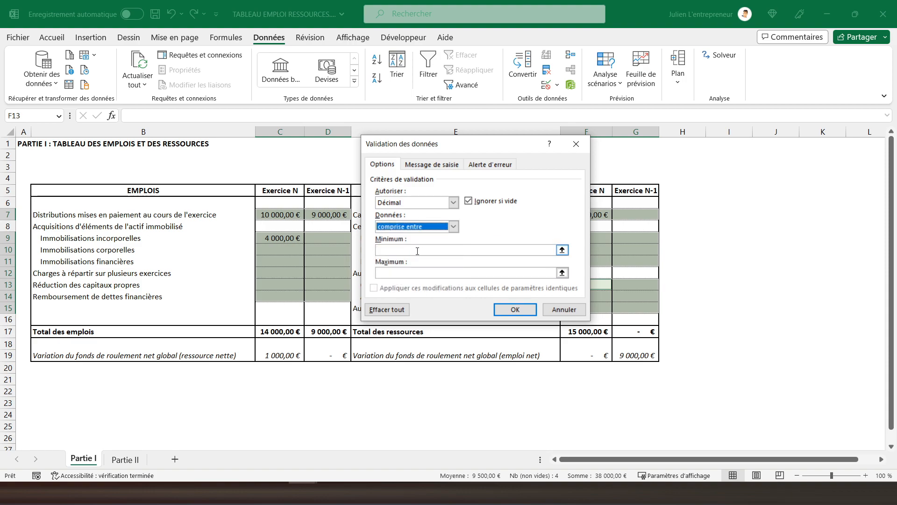
left_click(417, 251)
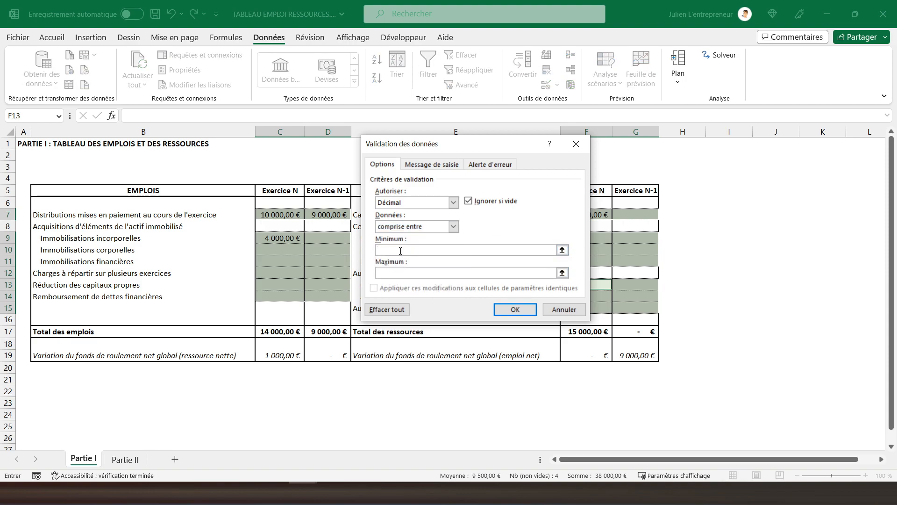
type("-100000000")
left_click(401, 273)
type("10000000")
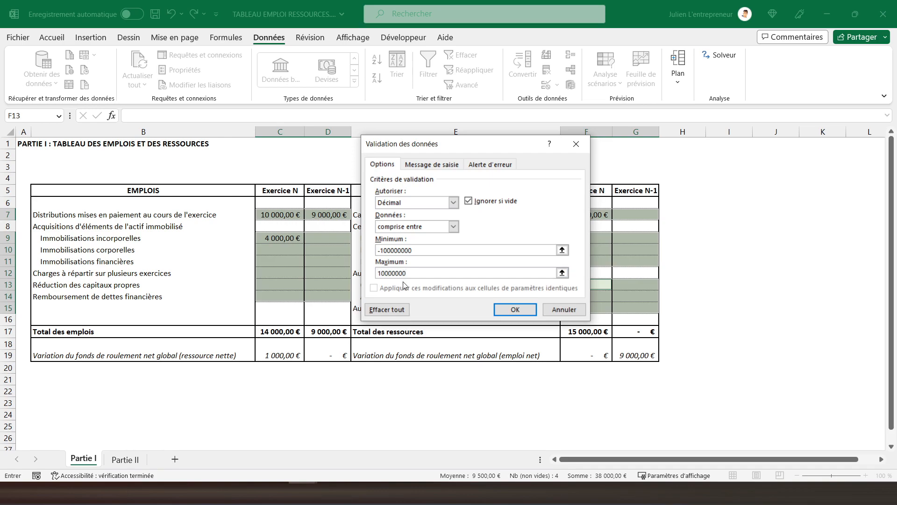
left_click(508, 309)
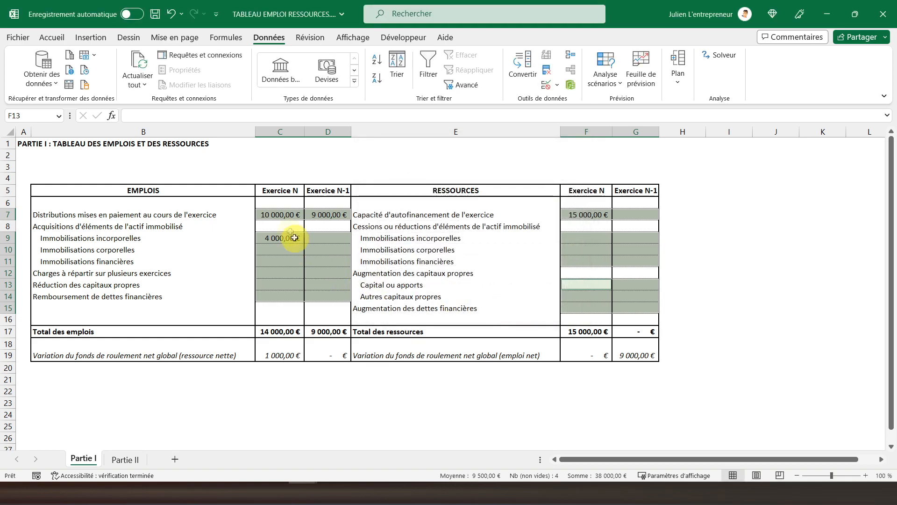
Enter 400000 in cell D9 for Immobilisations incorporelles, Exercice N-1
left_click(315, 238)
type("4")
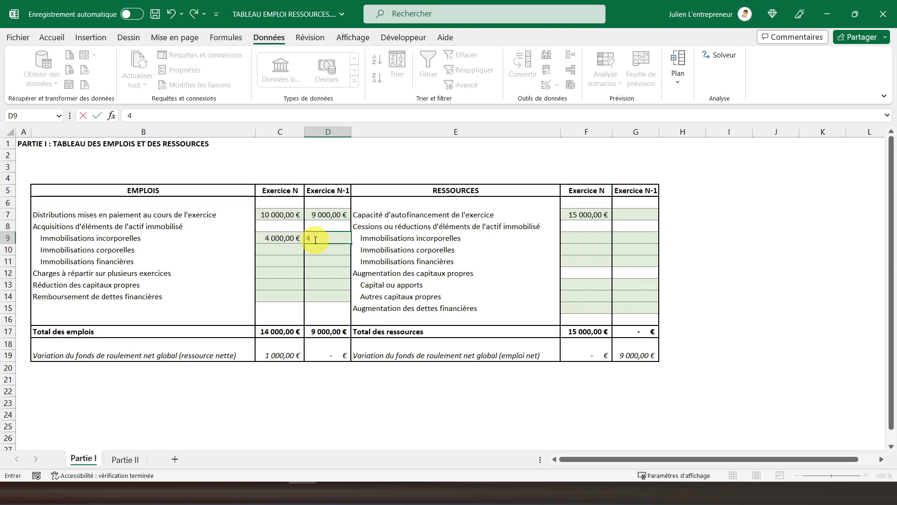
type("00000")
key("Return")
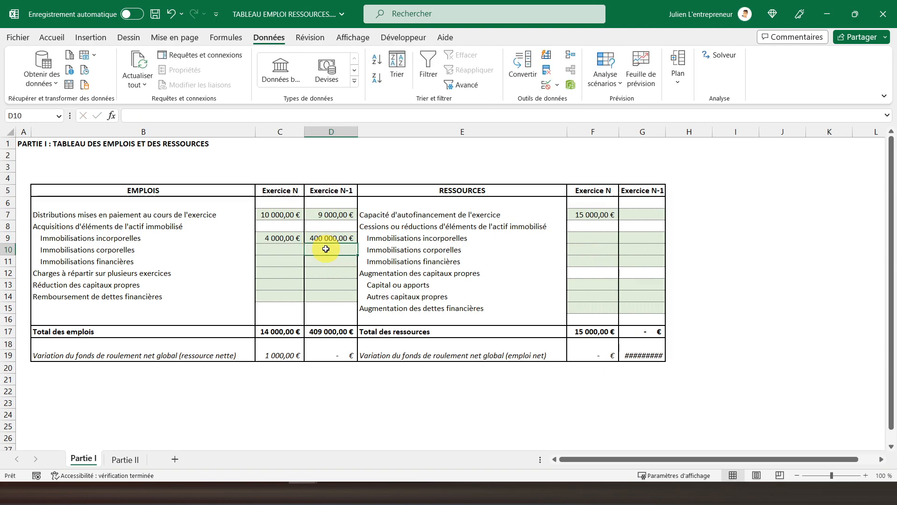
type("15000000000000")
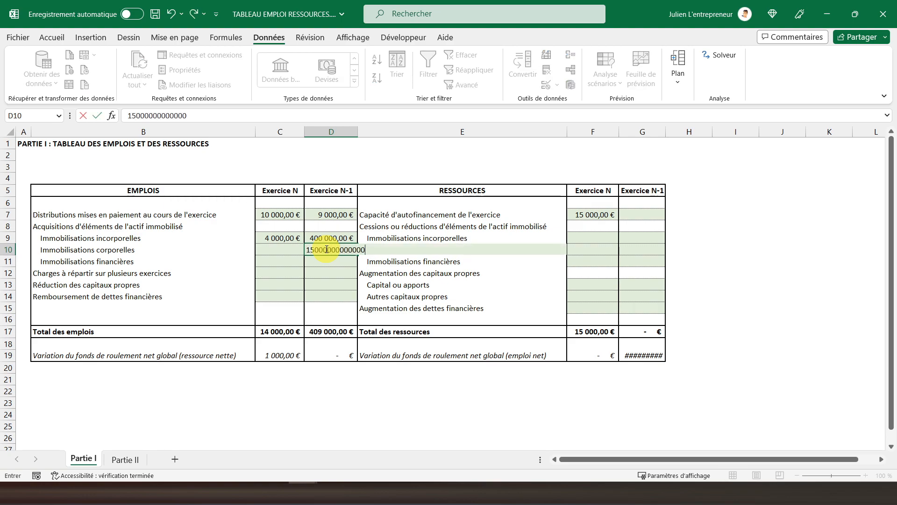
key("Return")
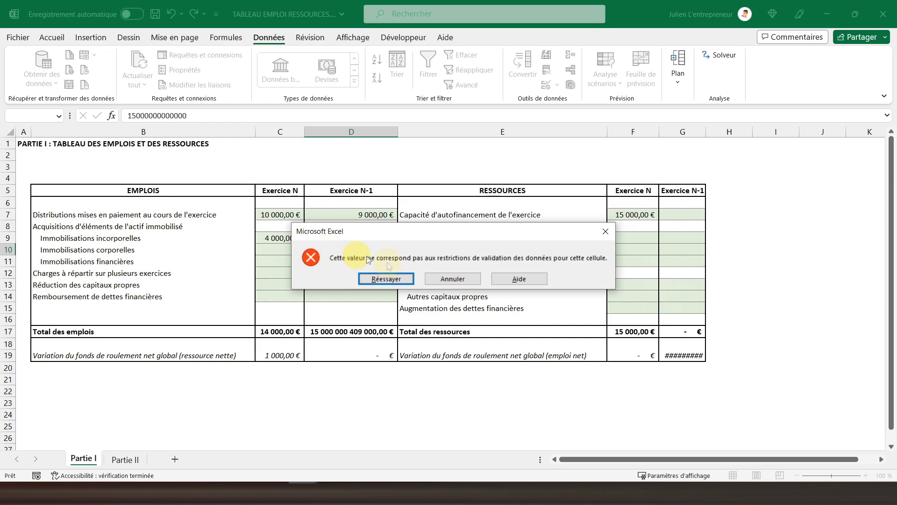
left_click(447, 280)
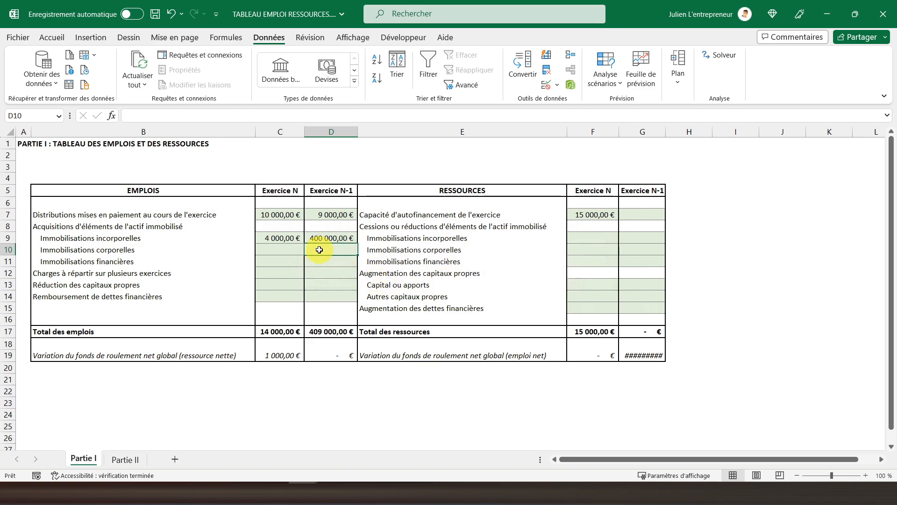
Add an input message to the green input cells' data validation, titled "Attention", reading "Il faut saisir des éléments chiffrés !"
left_click_drag(279, 216, 327, 292)
left_click_drag(592, 215, 635, 262)
left_click_drag(590, 283, 639, 301)
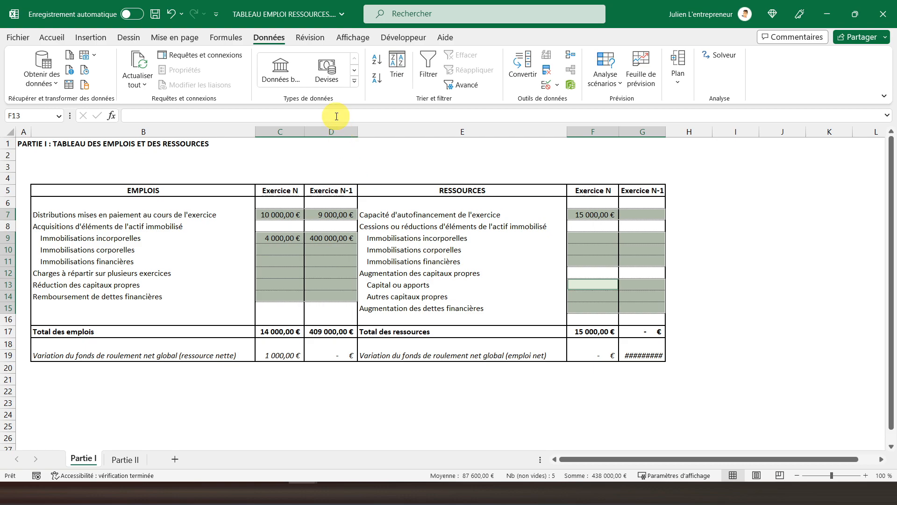
left_click(545, 86)
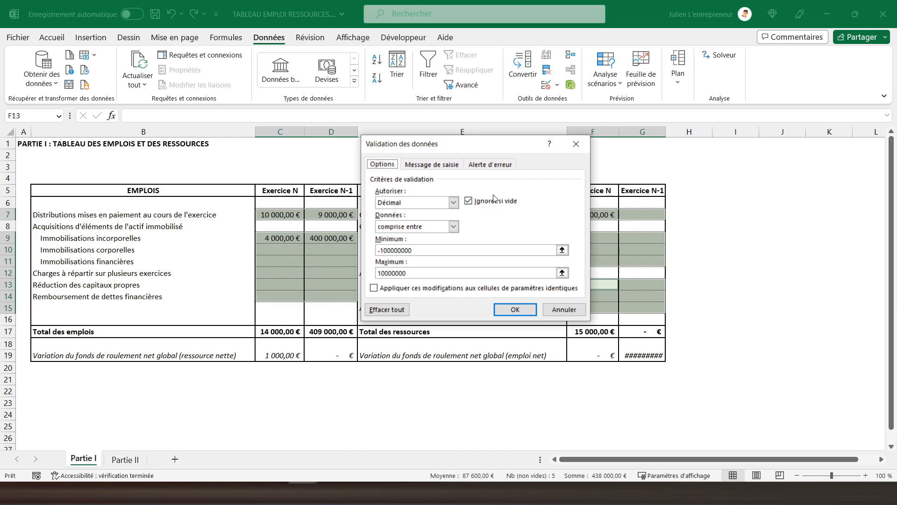
left_click(427, 166)
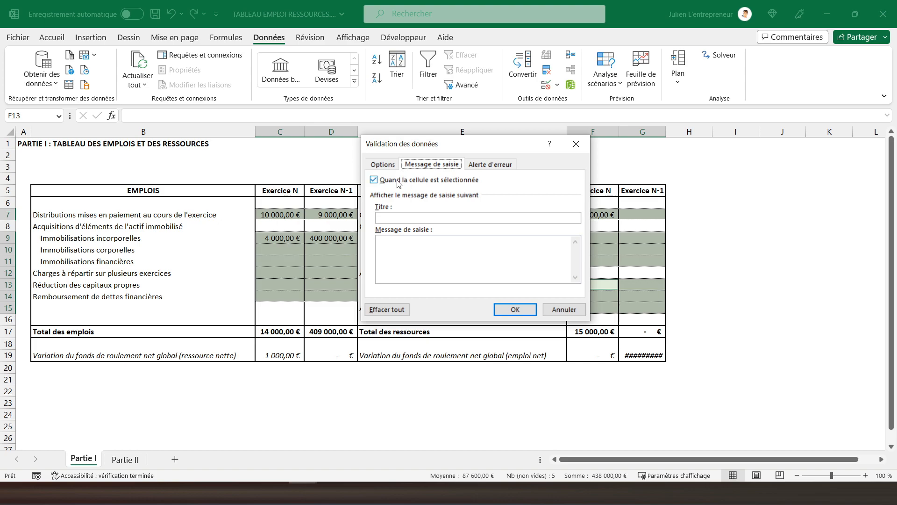
left_click(402, 216)
type("At")
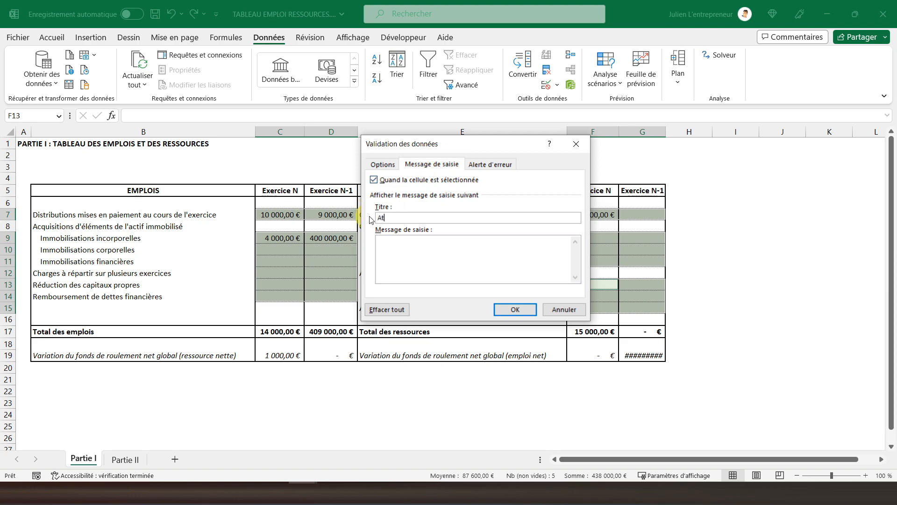
type("tention")
type("Il faut sai")
type("sir ")
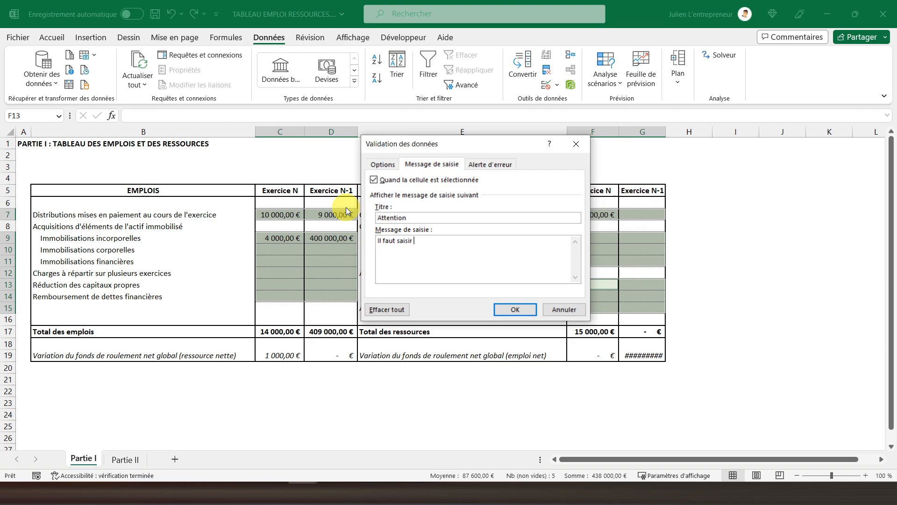
type("des éléments chiffrés !")
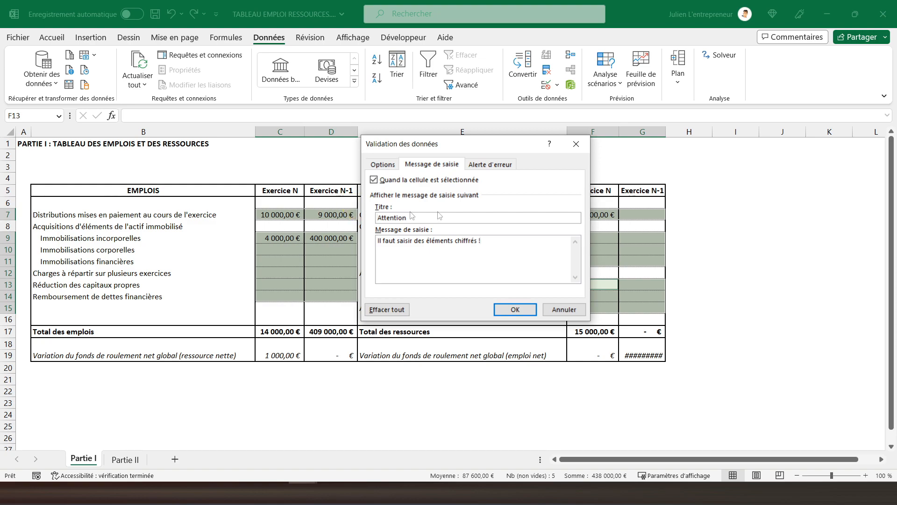
Try the Avertissement and Informations styles for the validation error alert, and settle on Stop
left_click(492, 167)
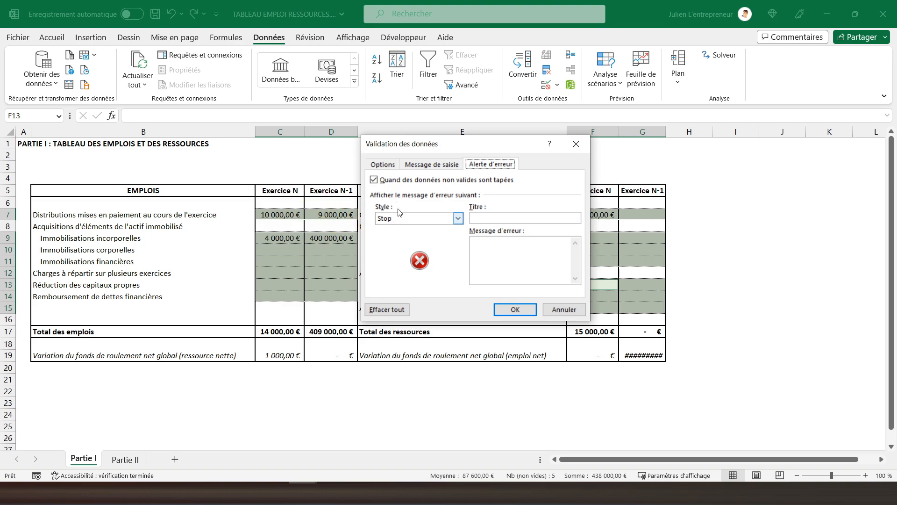
left_click(458, 218)
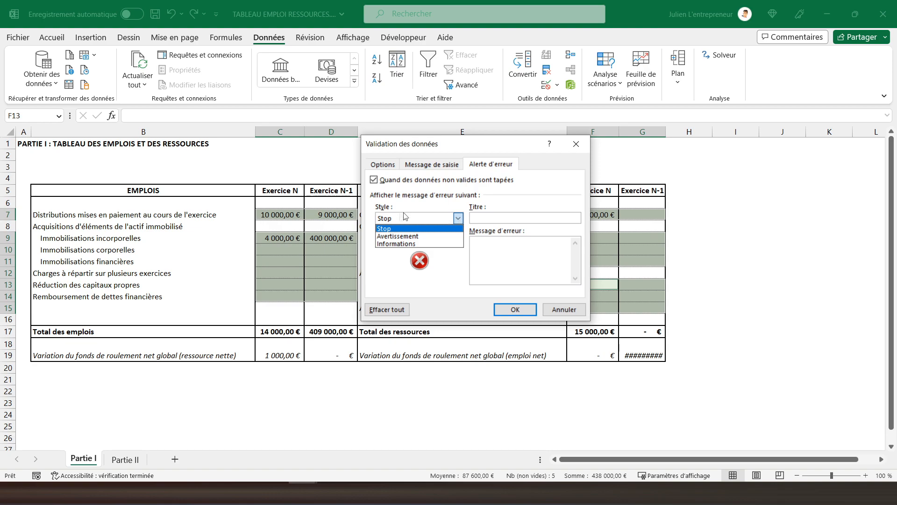
left_click(399, 236)
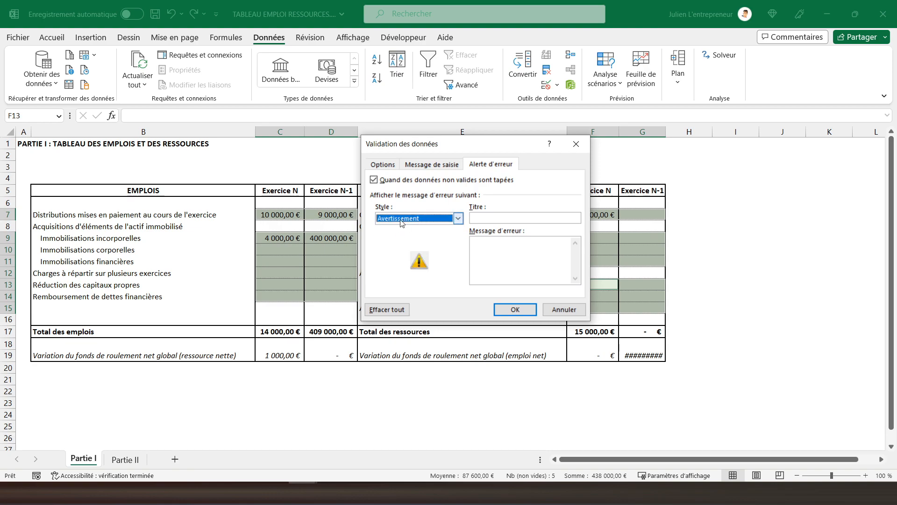
left_click(457, 218)
left_click(405, 243)
left_click(458, 218)
left_click(419, 229)
Title the error alert "Faux" with the message "Il faut saisir la bonne donnée !", review the input message and apply the validation settings
left_click(488, 217)
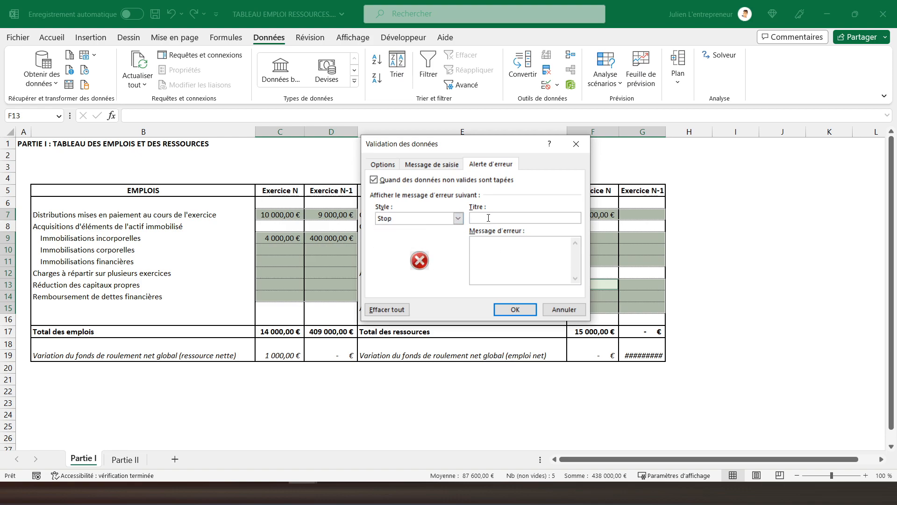
type("Faux")
left_click(484, 244)
type("Il faut saisir la bonne donnée !")
left_click(417, 169)
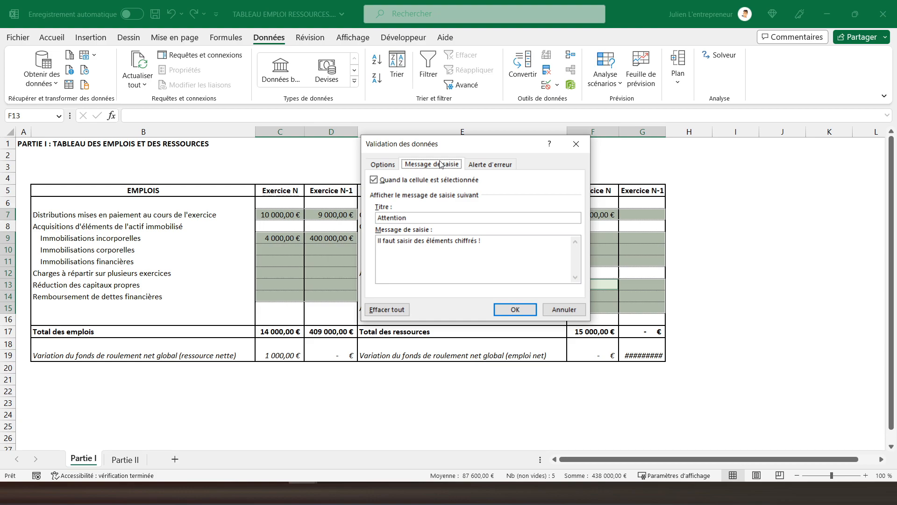
left_click(504, 164)
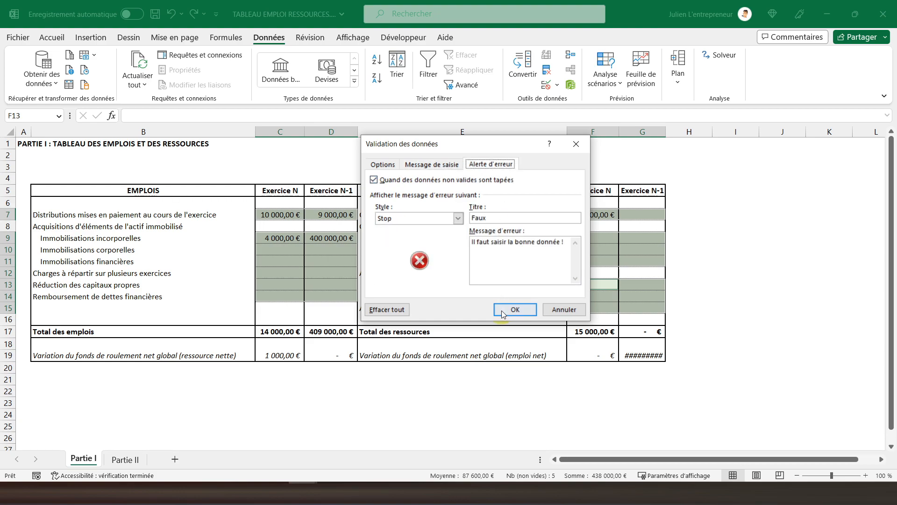
left_click(515, 309)
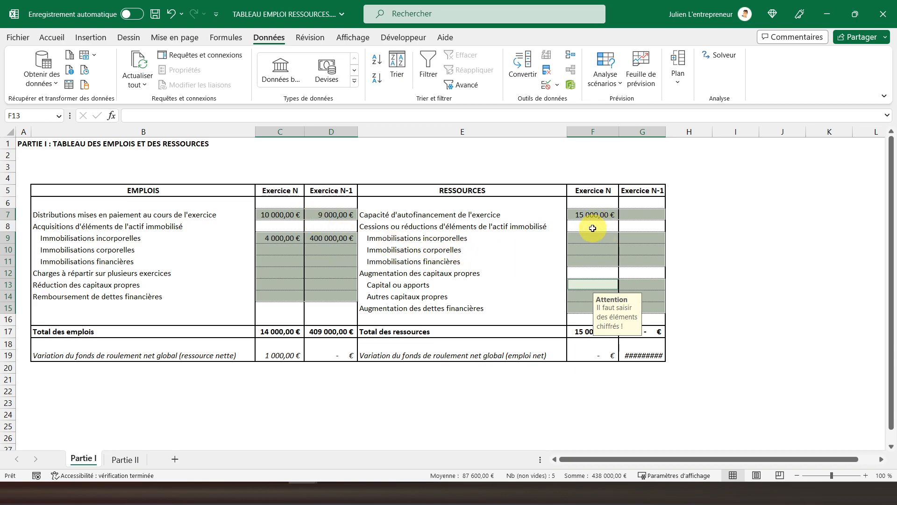
Check the input message on green cells F9 and D11
left_click(701, 236)
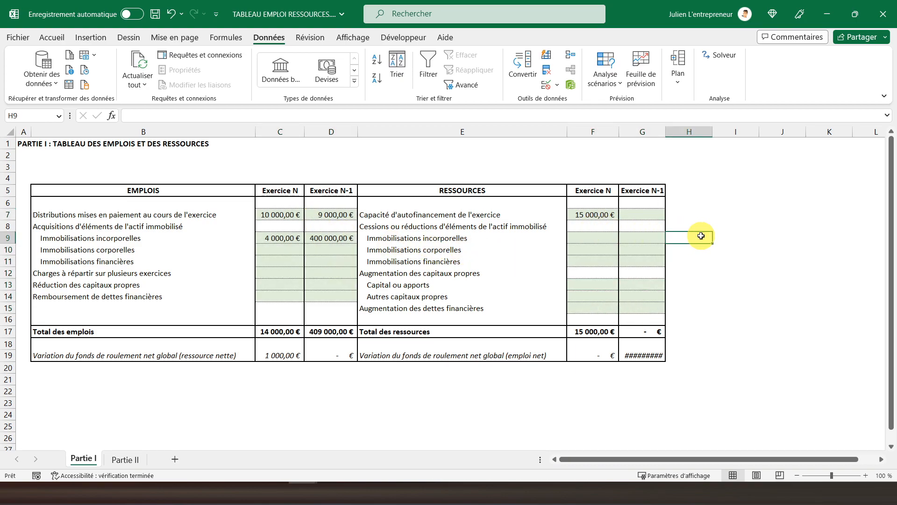
left_click(597, 242)
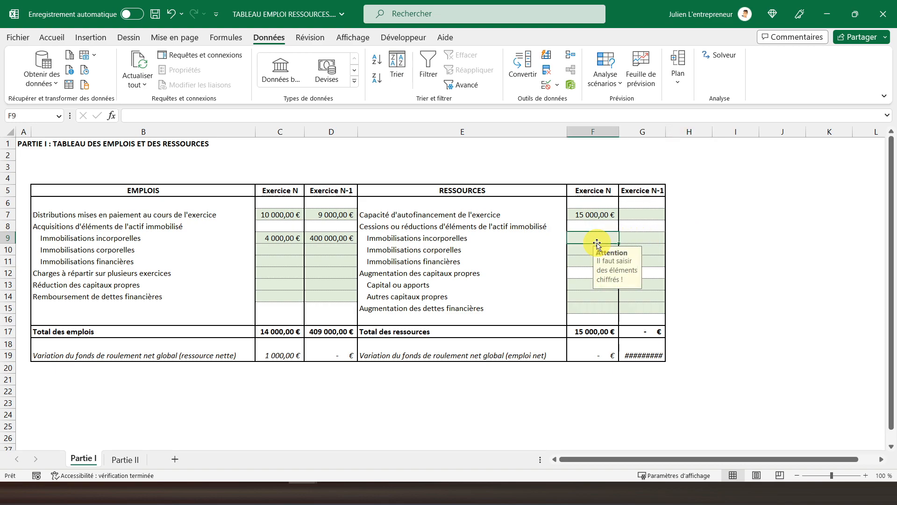
left_click(337, 265)
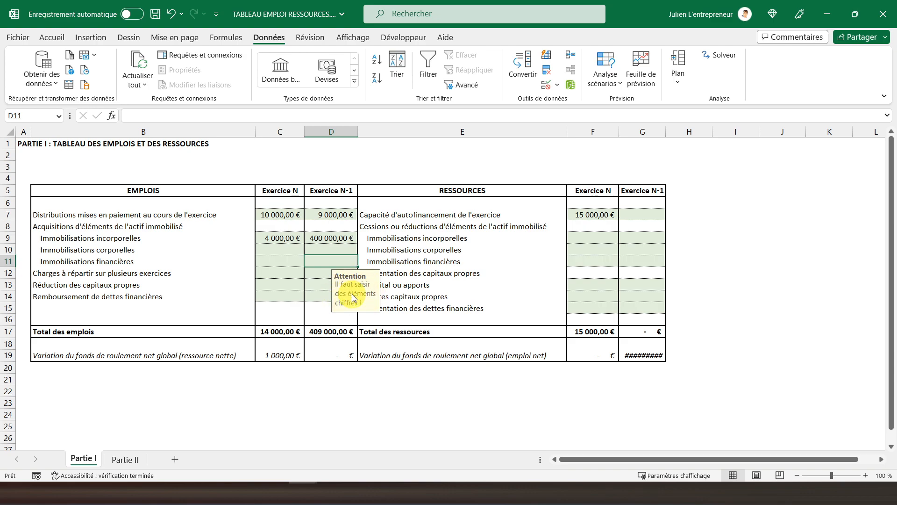
Test the error alert by trying to enter the text "Po" in cell D10, cancel the entry and select C9
left_click(325, 252)
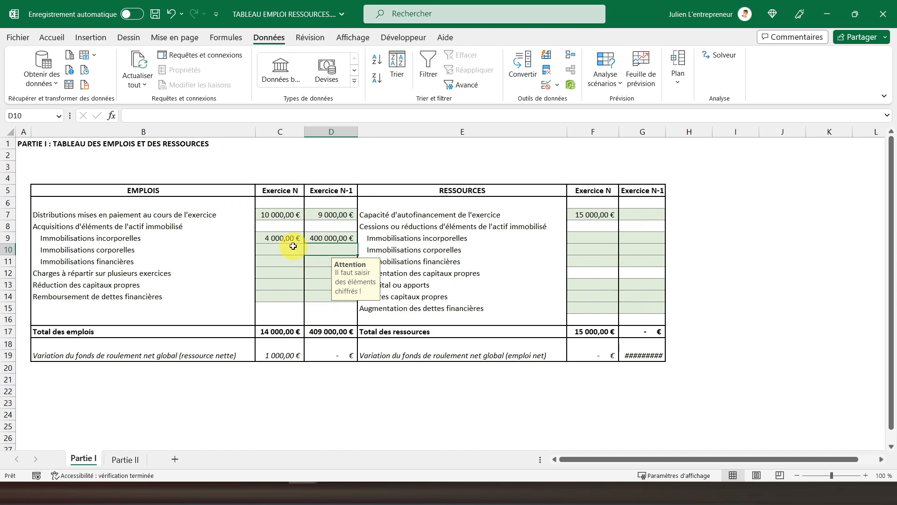
type("Po")
key("Return")
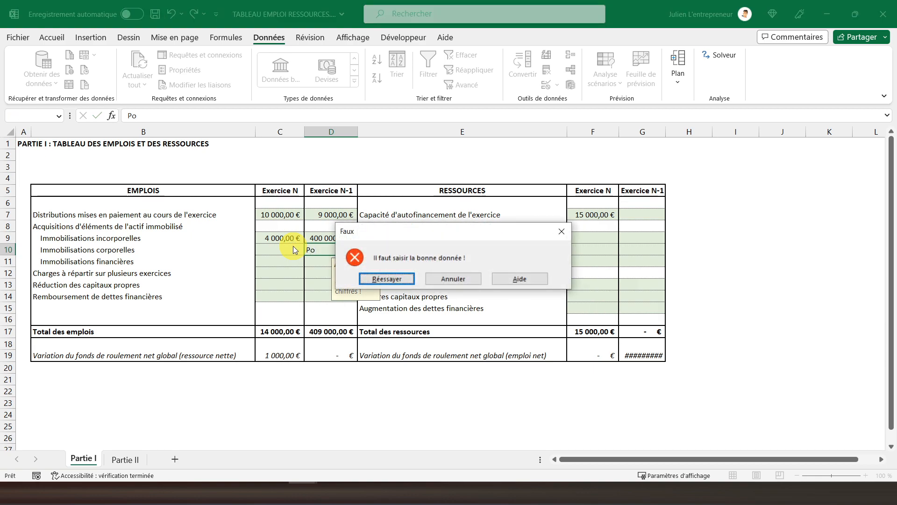
left_click_drag(441, 235, 417, 232)
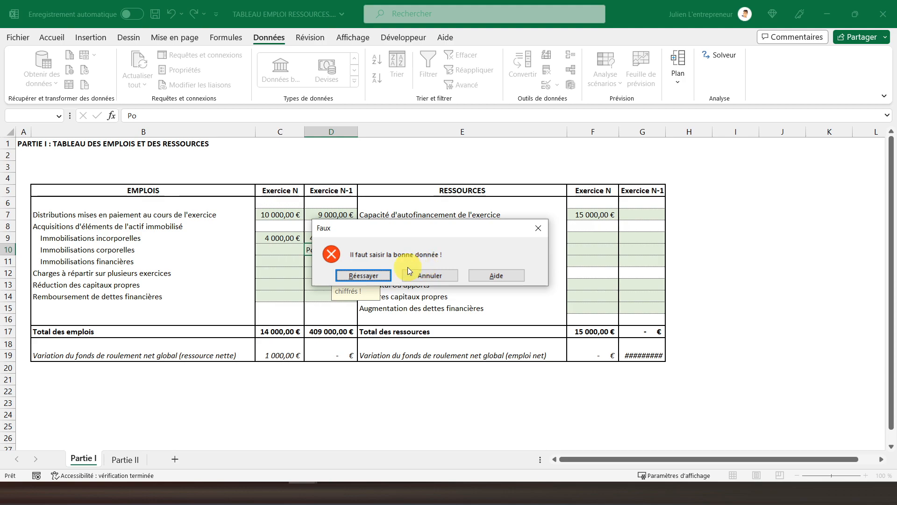
left_click(415, 276)
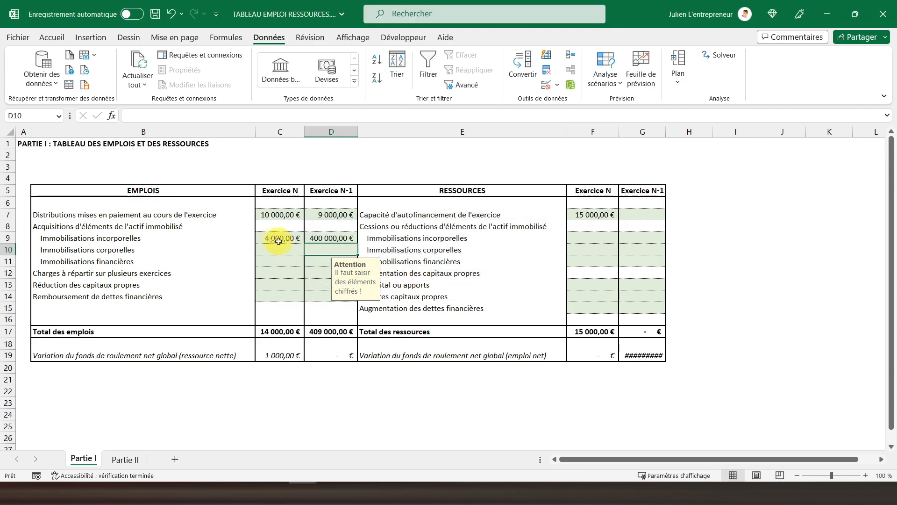
left_click(262, 239)
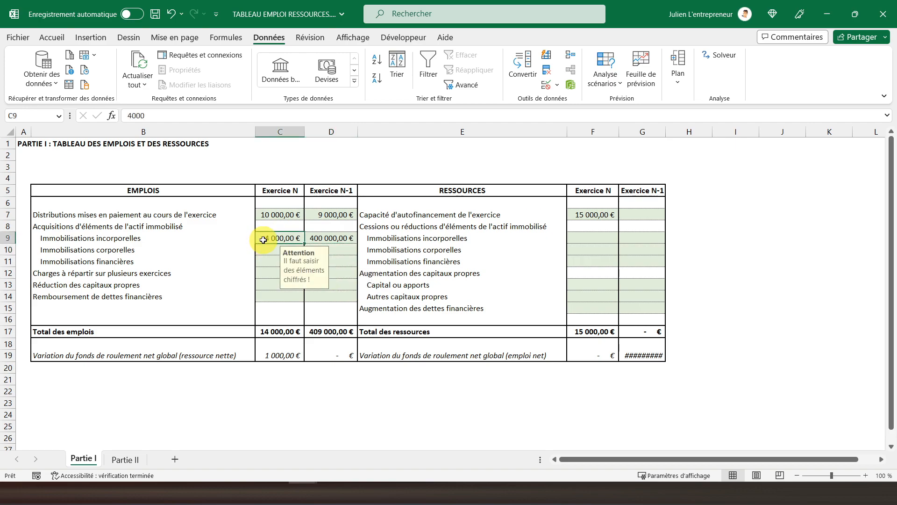